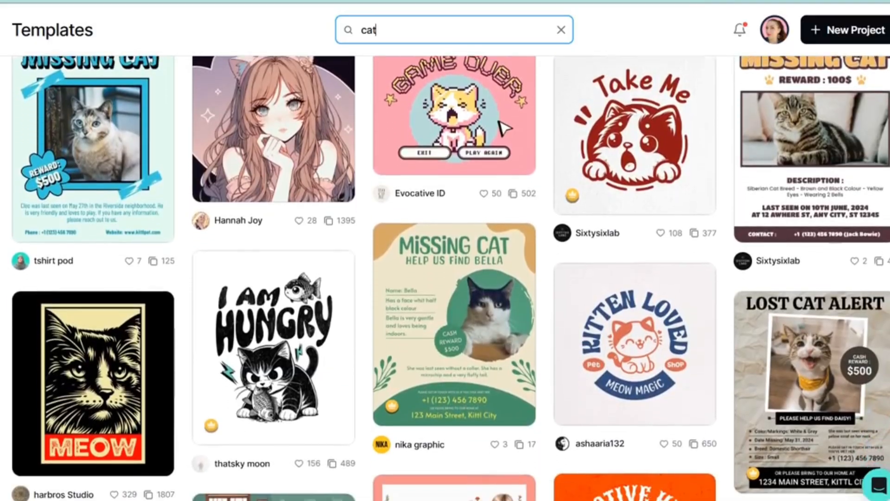
Open the bookmarked templates and browse through the saved designs.
{"action": "left_click", "coordinate": [131, 137]}
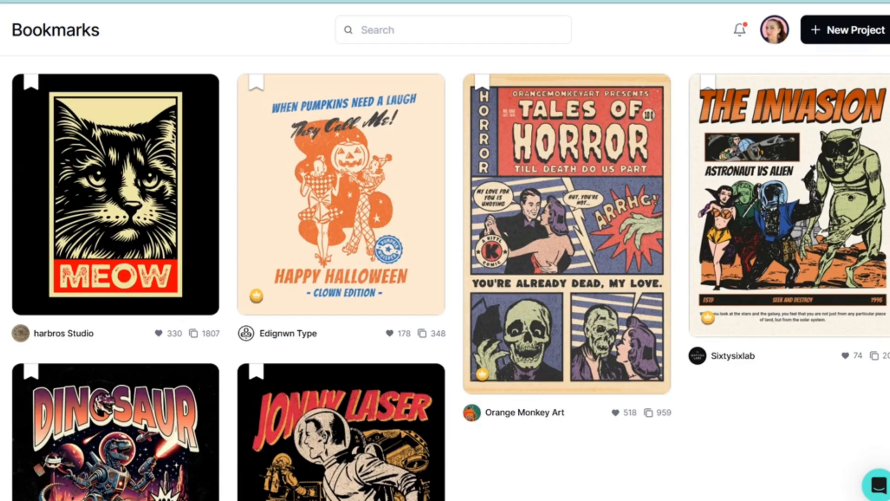
{"action": "scroll", "coordinate": [451, 282], "scroll_direction": "down", "scroll_amount": 3}
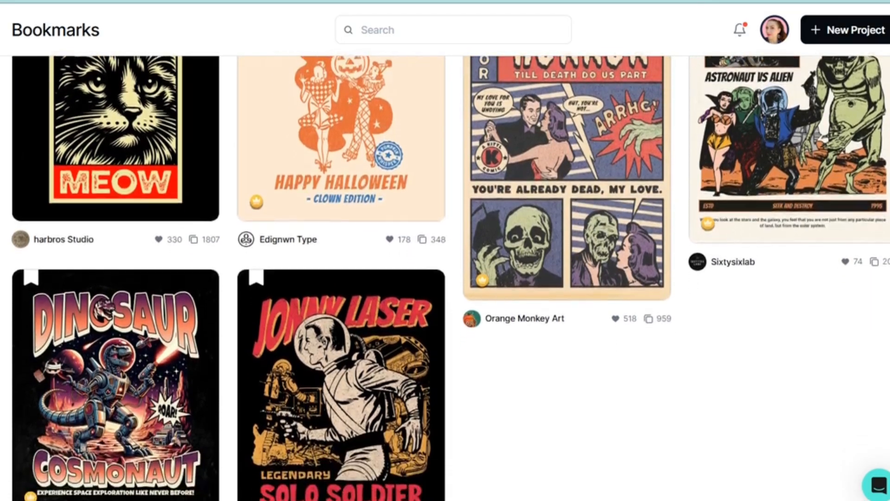
{"action": "scroll", "coordinate": [451, 283], "scroll_direction": "down", "scroll_amount": 2}
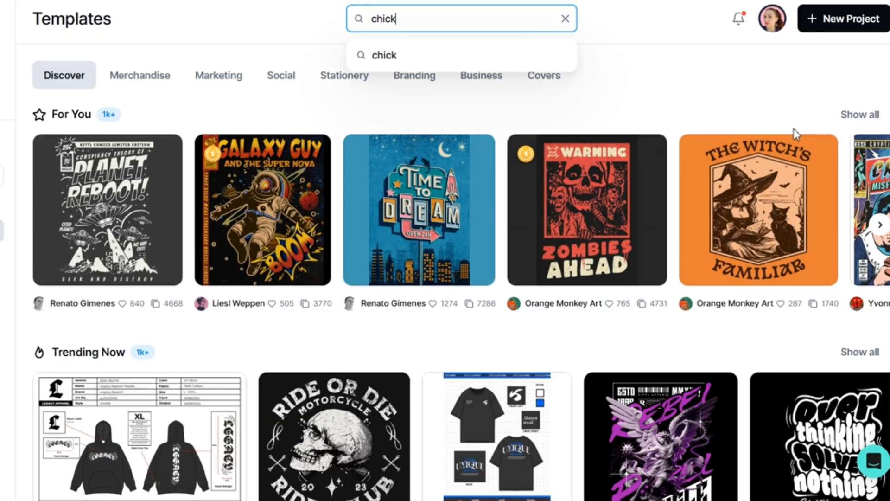
Search the templates for "chicken sign" and open the round Spring House Fresh Meat & Eggs badge as a project.
{"action": "type", "text": "n sig"}
{"action": "key", "text": "Return"}
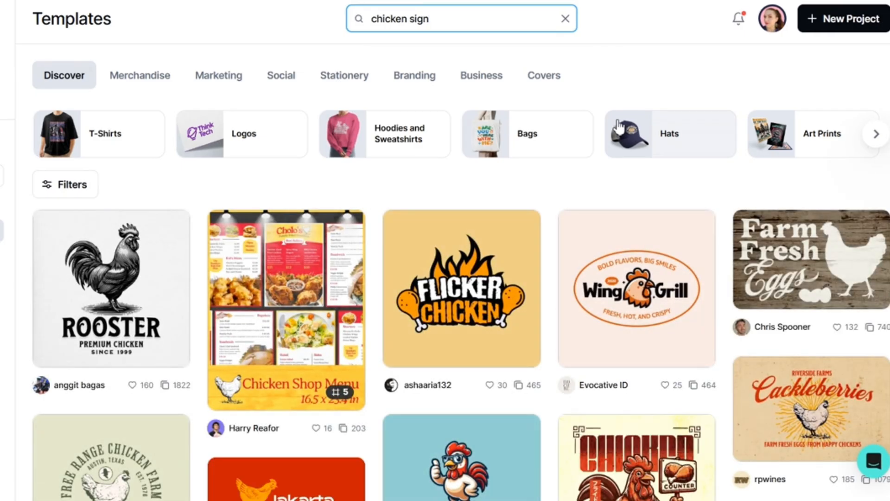
{"action": "scroll", "coordinate": [619, 125], "scroll_direction": "down", "scroll_amount": 5}
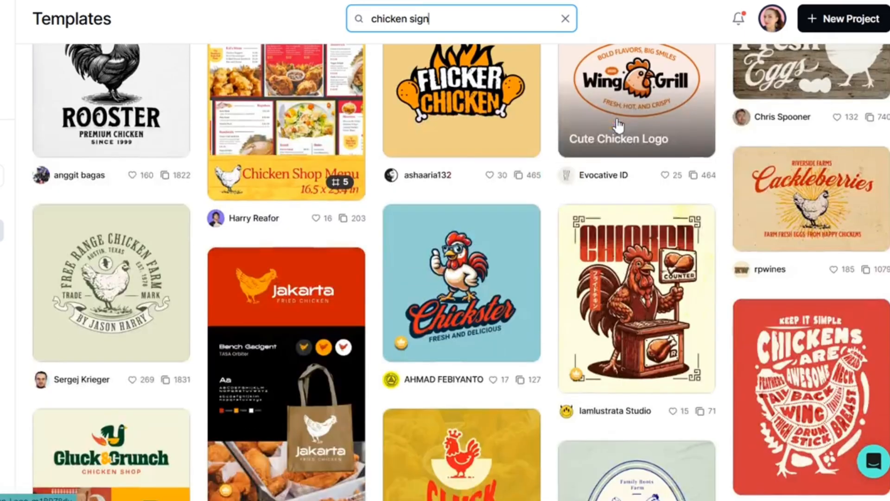
{"action": "scroll", "coordinate": [619, 125], "scroll_direction": "down", "scroll_amount": 6}
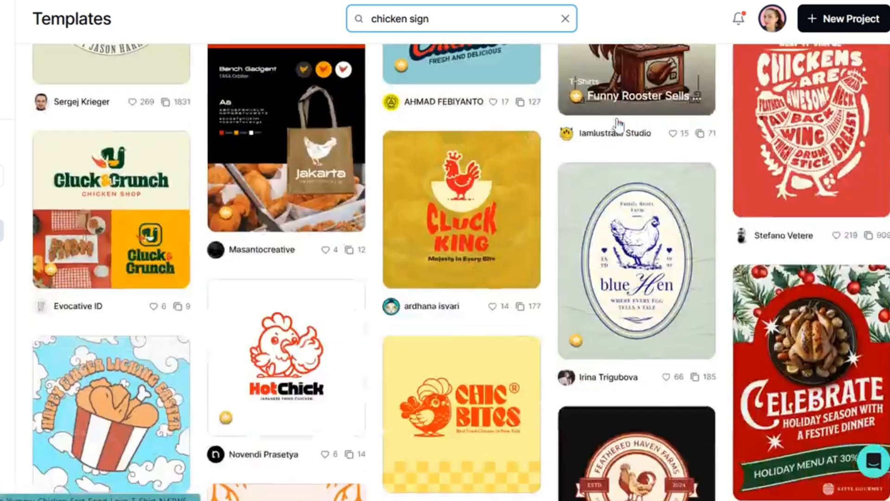
{"action": "scroll", "coordinate": [618, 125], "scroll_direction": "down", "scroll_amount": 6}
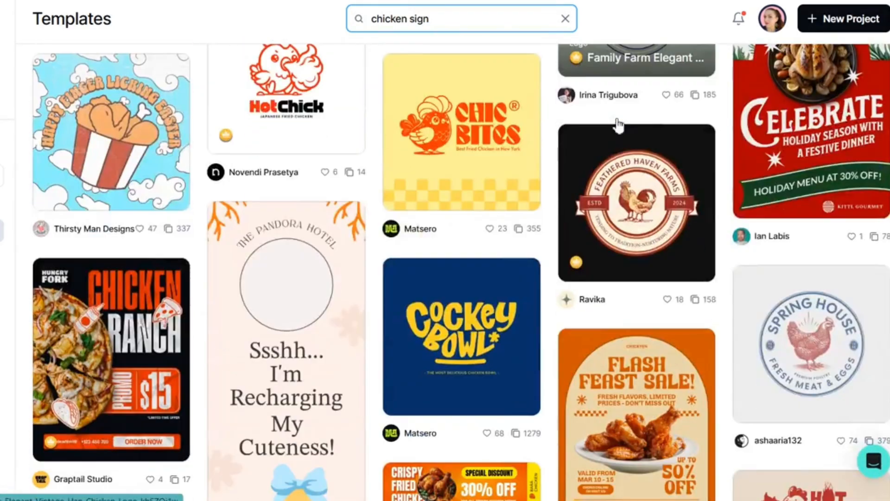
{"action": "scroll", "coordinate": [618, 125], "scroll_direction": "down", "scroll_amount": 4}
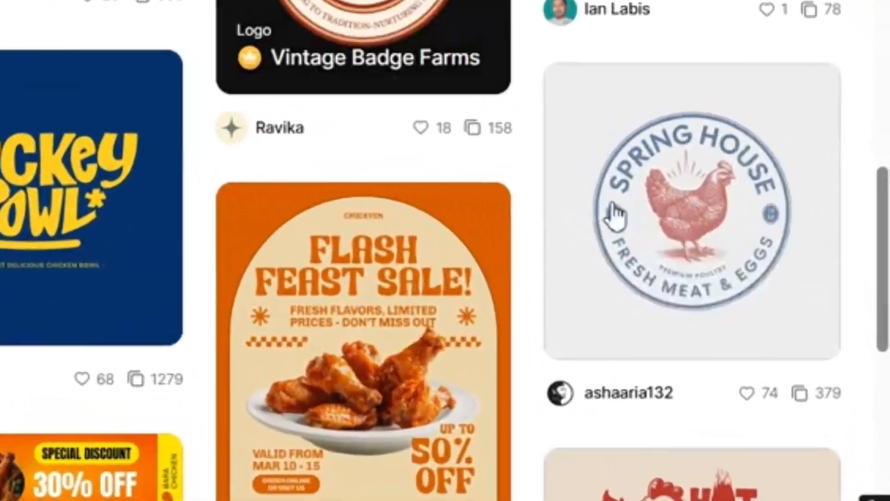
{"action": "left_click", "coordinate": [702, 258]}
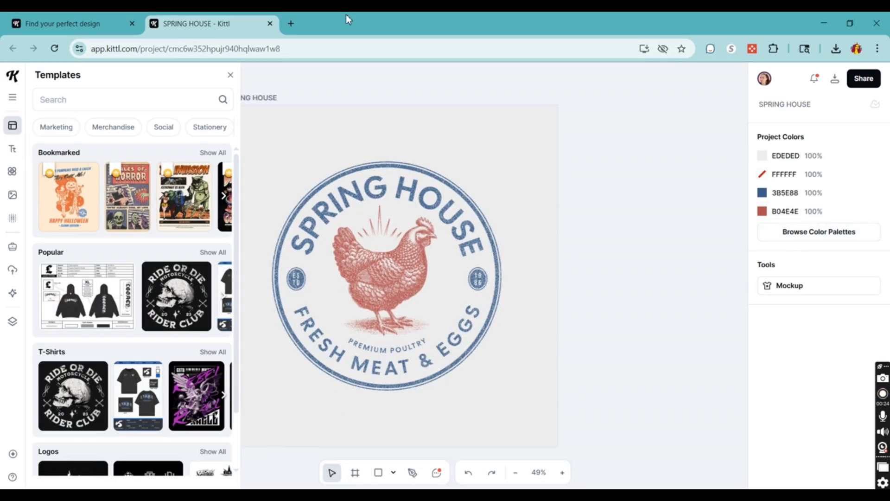
Close the template browser and hide the Texture layer inside the SPRING HOUSE artboard.
{"action": "left_click", "coordinate": [230, 76]}
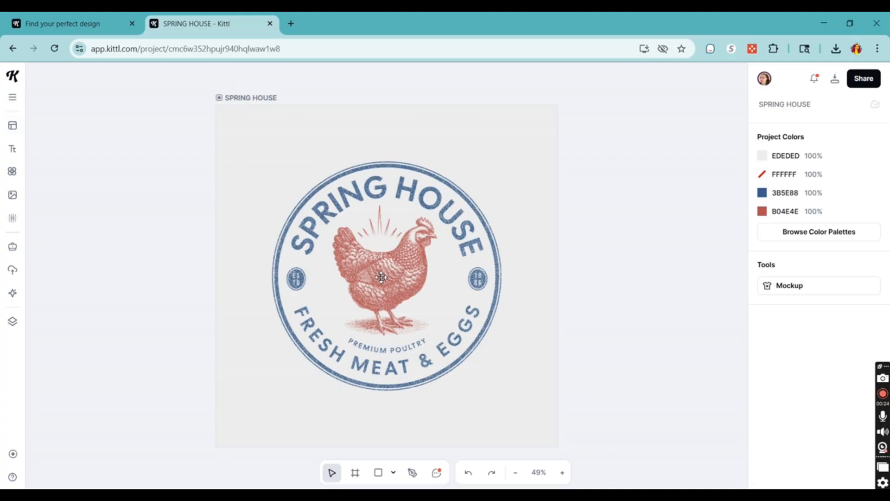
{"action": "scroll", "coordinate": [386, 291], "scroll_direction": "up", "scroll_amount": 5}
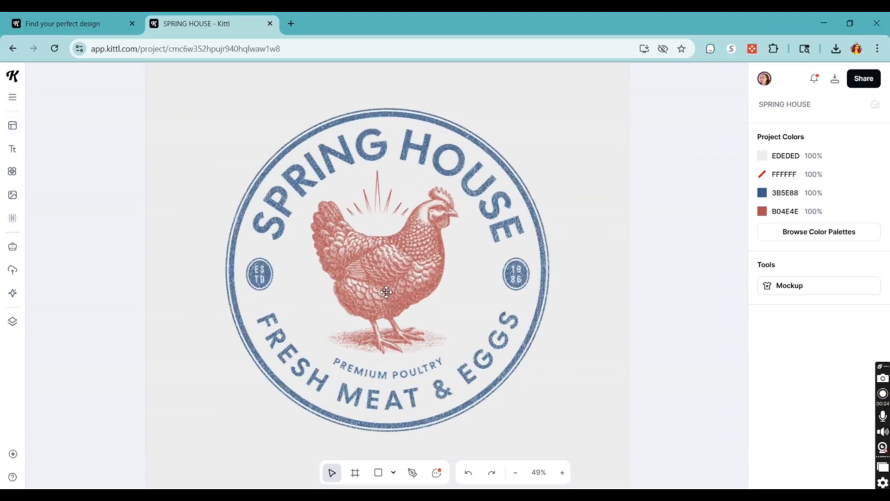
{"action": "scroll", "coordinate": [386, 292], "scroll_direction": "up", "scroll_amount": 2}
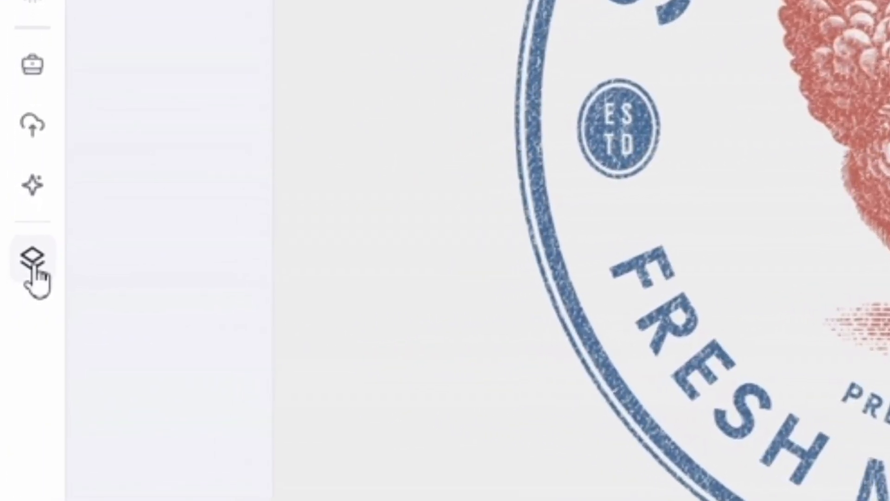
{"action": "left_click", "coordinate": [29, 276]}
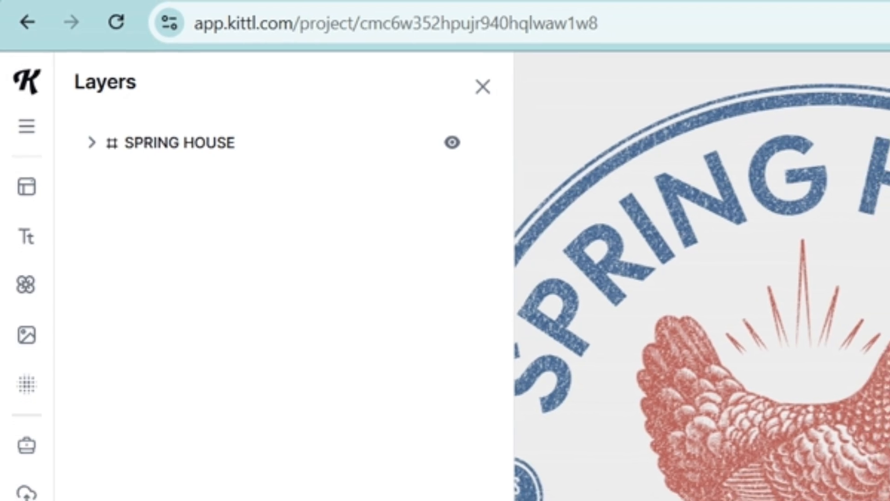
{"action": "left_click", "coordinate": [95, 145]}
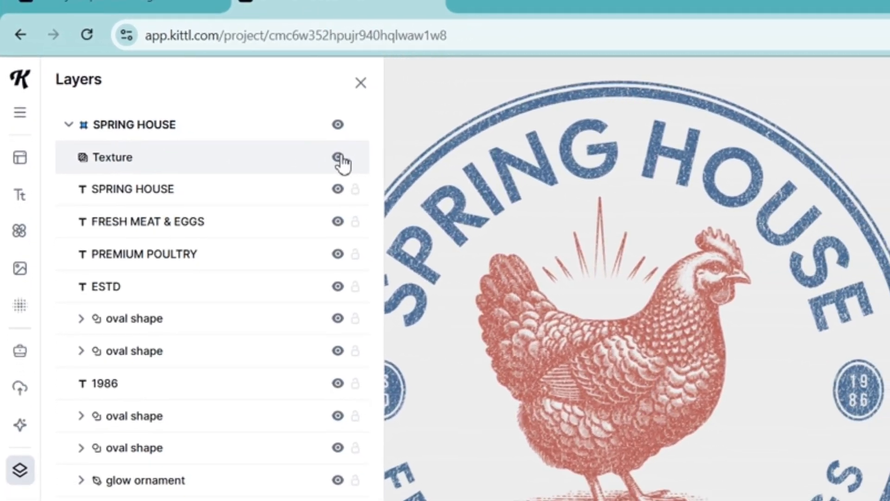
{"action": "left_click", "coordinate": [352, 161]}
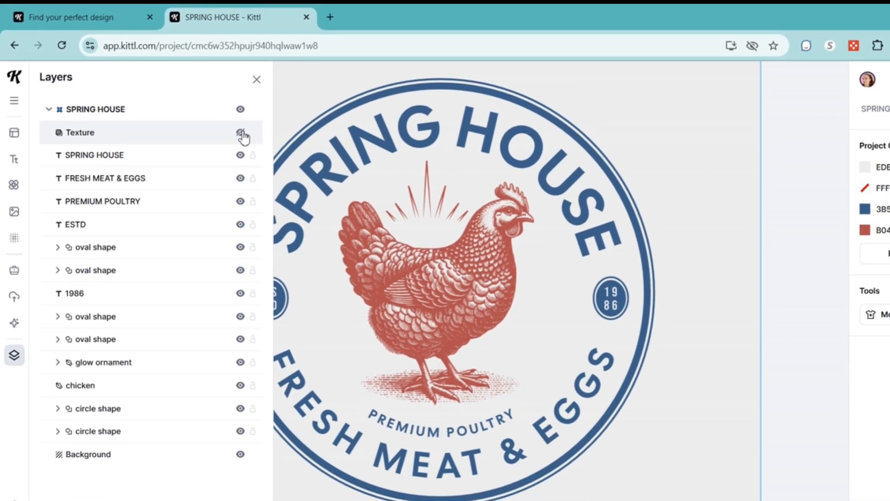
Recolor the project with a white FFFFFF background and change both the blue and the red to black 000000.
{"action": "left_click", "coordinate": [865, 167]}
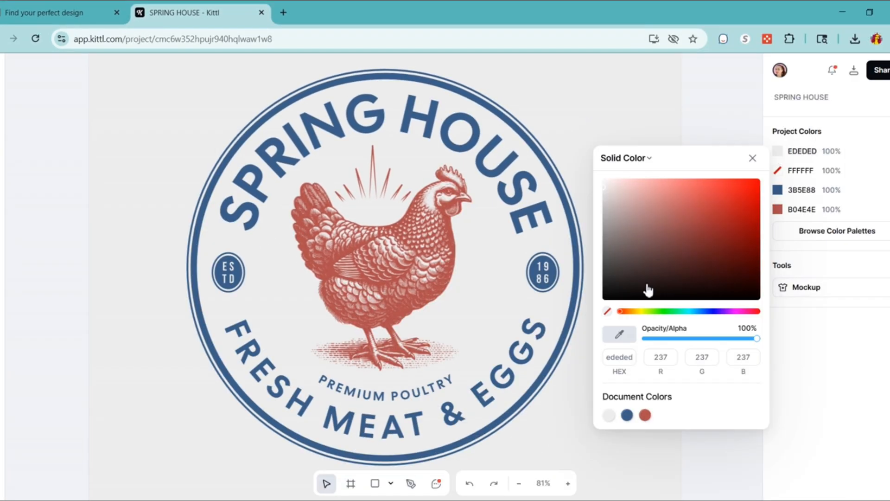
{"action": "left_click_drag", "start_coordinate": [620, 297], "coordinate": [582, 167]}
{"action": "left_click", "coordinate": [797, 189]}
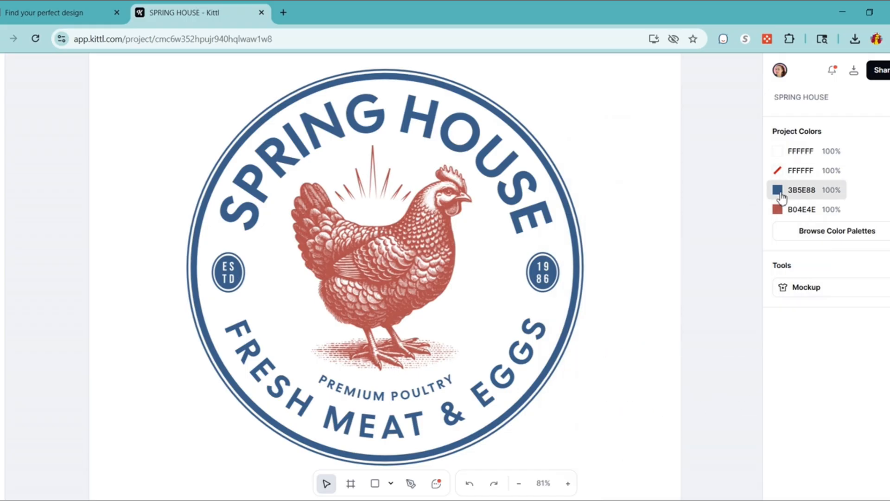
{"action": "left_click_drag", "start_coordinate": [682, 290], "coordinate": [589, 362]}
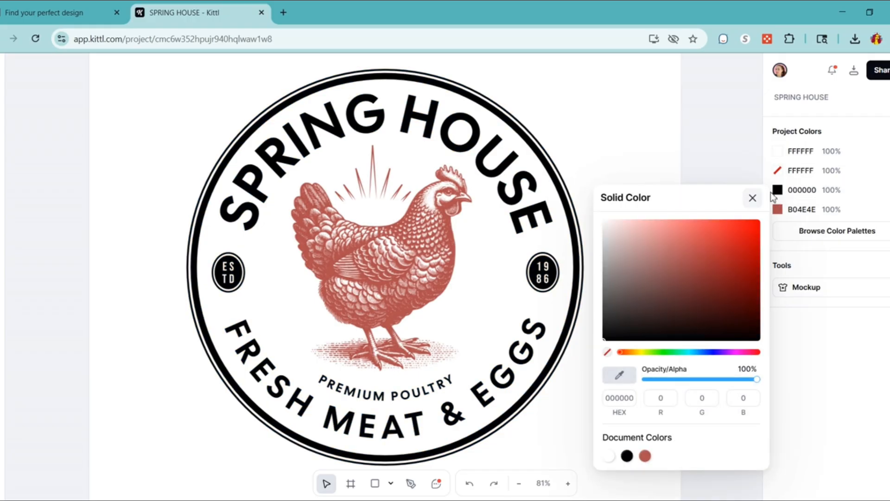
{"action": "left_click", "coordinate": [788, 209]}
{"action": "left_click_drag", "start_coordinate": [687, 278], "coordinate": [546, 431]}
{"action": "left_click", "coordinate": [725, 196]}
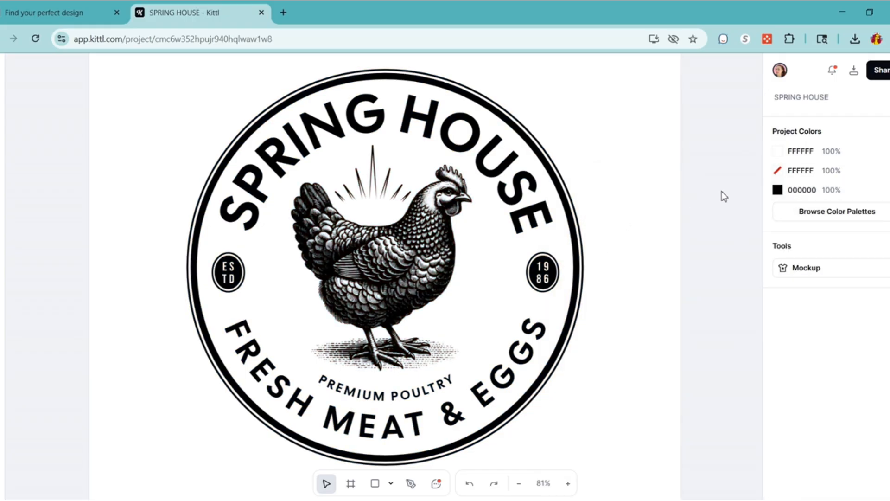
Select the detailed chicken in the badge and search the illustration library for "chicken".
{"action": "left_click", "coordinate": [400, 251]}
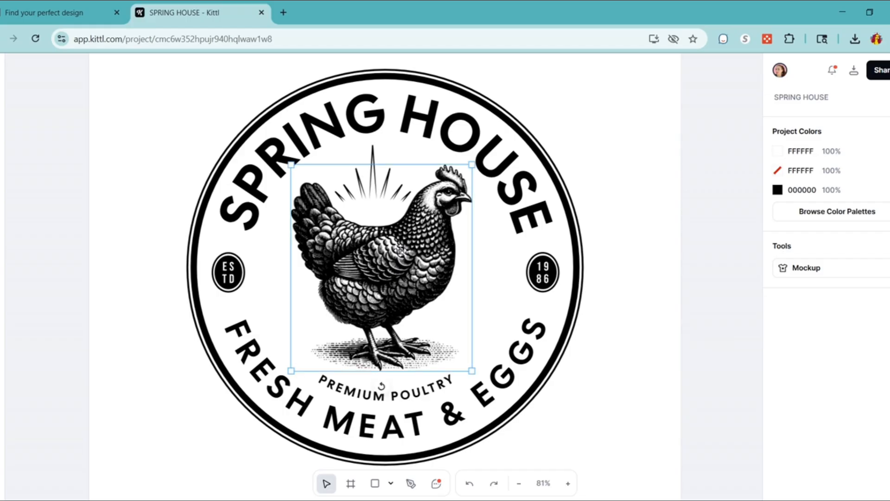
{"action": "scroll", "coordinate": [390, 255], "scroll_direction": "up", "scroll_amount": 3}
{"action": "scroll", "coordinate": [386, 259], "scroll_direction": "up", "scroll_amount": 3}
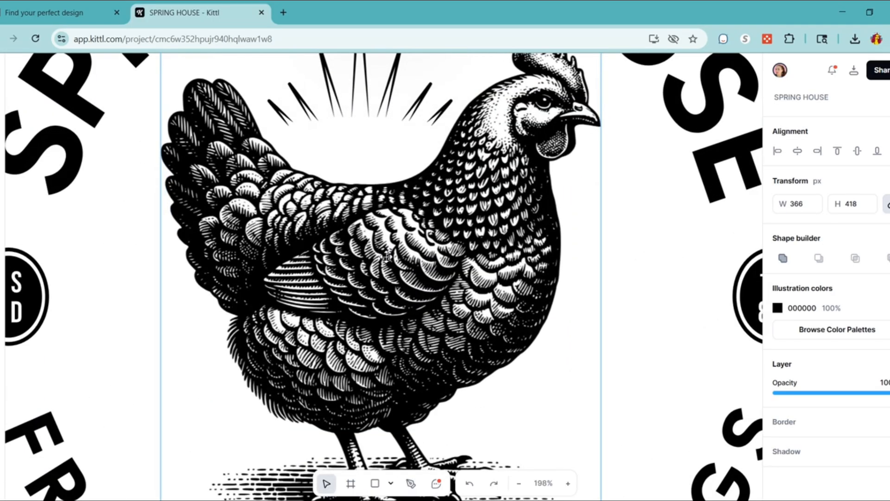
{"action": "scroll", "coordinate": [387, 257], "scroll_direction": "down", "scroll_amount": 5}
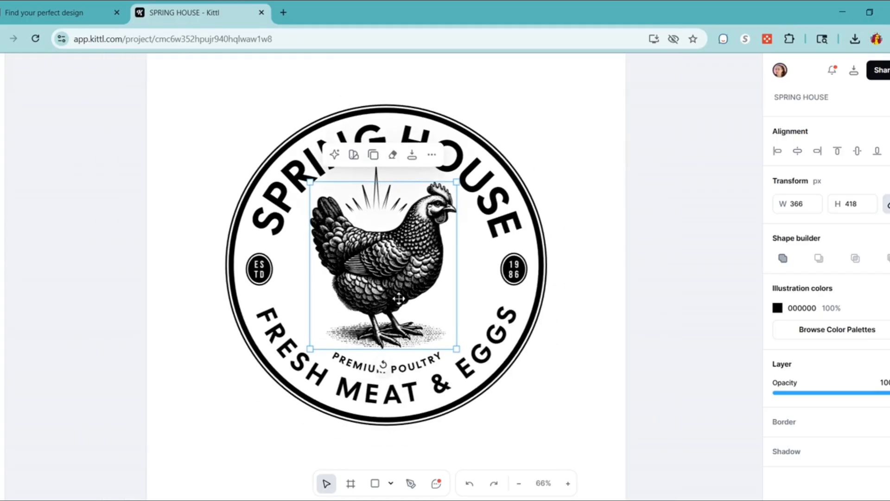
{"action": "left_click", "coordinate": [17, 178]}
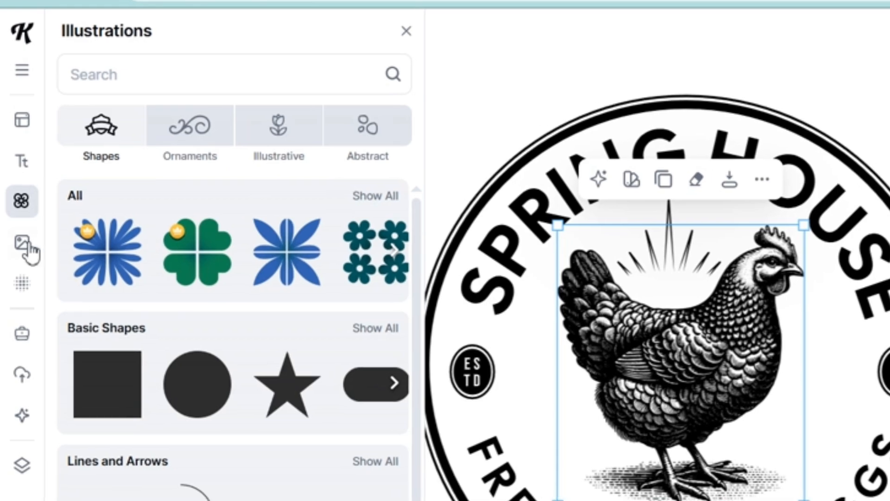
{"action": "left_click", "coordinate": [139, 74]}
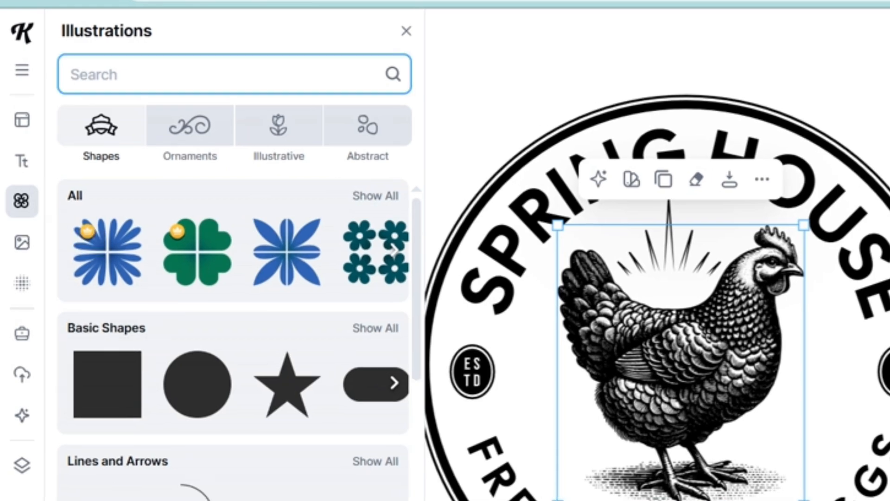
{"action": "type", "text": "chicken"}
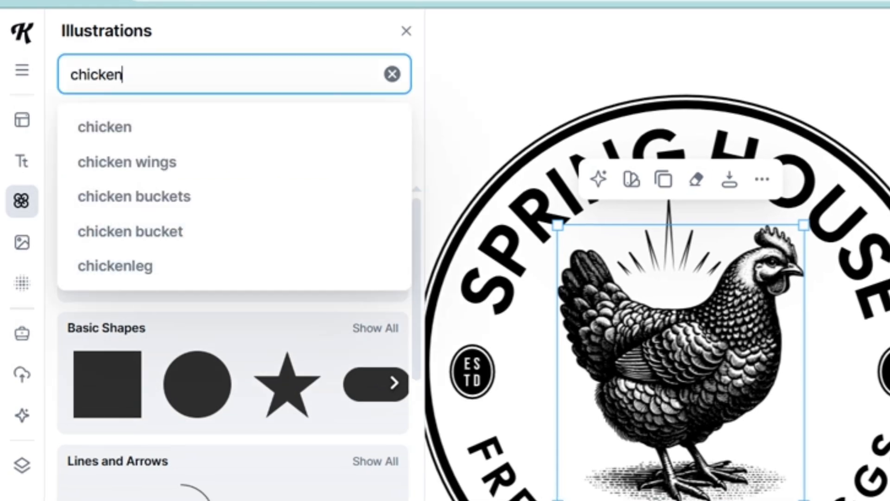
{"action": "key", "text": "Return"}
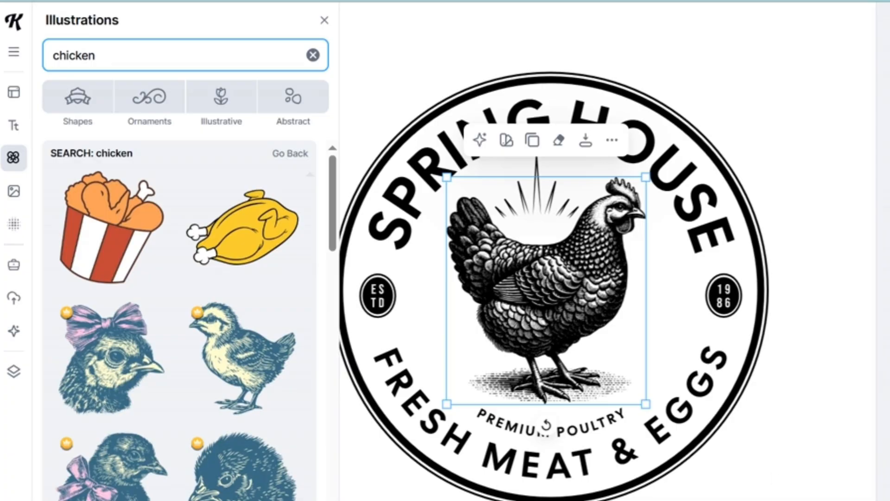
Refine the illustration search to "chicken drawing" and use the simple outlined hen in place of the detailed chicken.
{"action": "scroll", "coordinate": [218, 246], "scroll_direction": "down", "scroll_amount": 8}
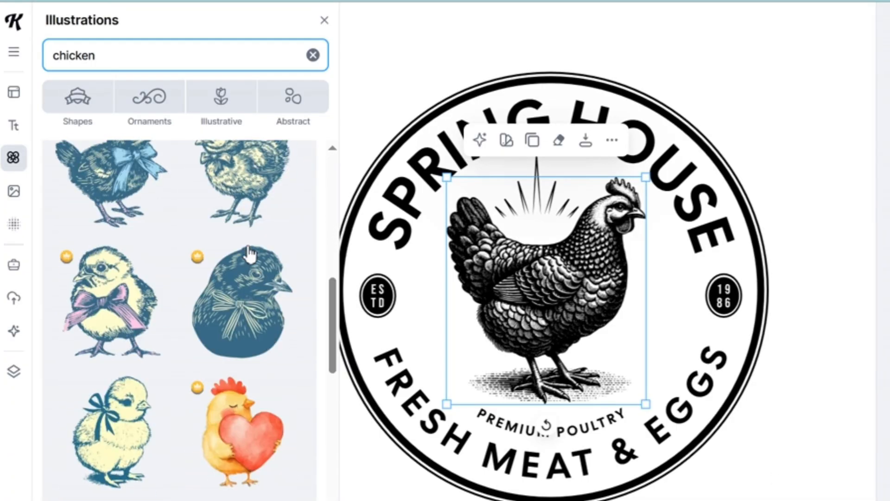
{"action": "scroll", "coordinate": [234, 286], "scroll_direction": "down", "scroll_amount": 15}
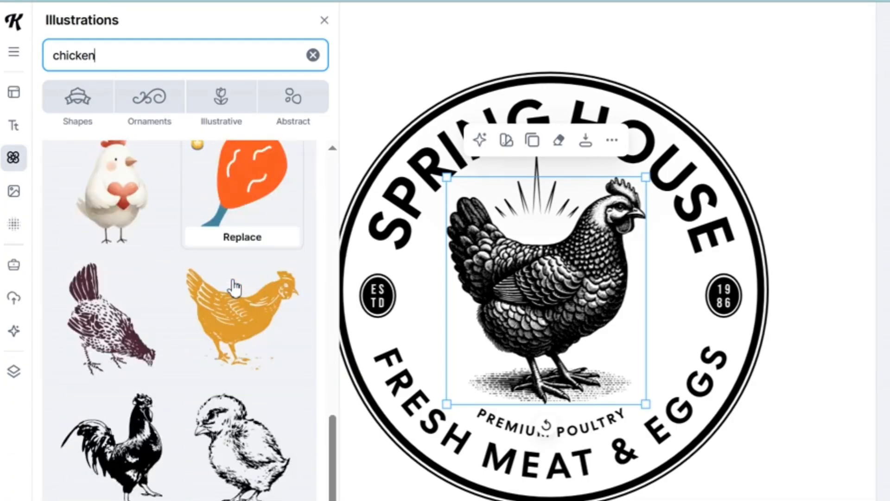
{"action": "scroll", "coordinate": [233, 285], "scroll_direction": "down", "scroll_amount": 2}
{"action": "type", "text": "drawing"}
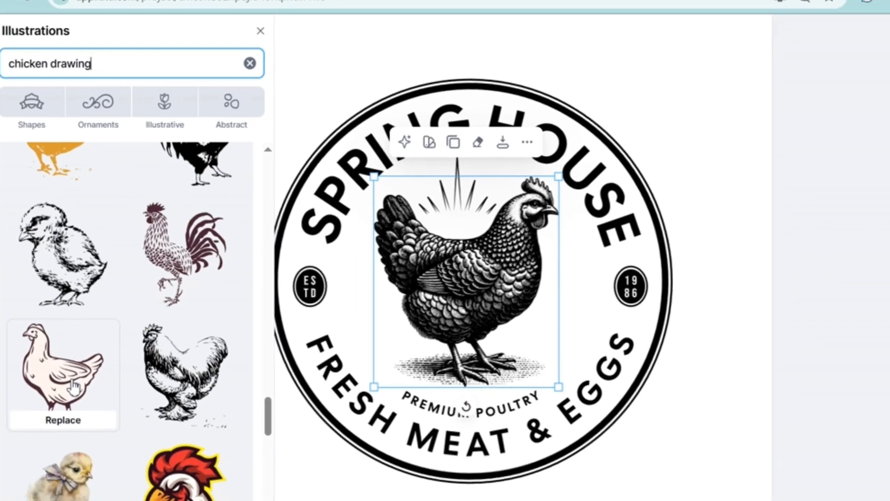
{"action": "left_click", "coordinate": [123, 403]}
Flip the outlined hen horizontally and set its outline to black 000000 and its fill to white FFFFFF.
{"action": "right_click", "coordinate": [477, 278]}
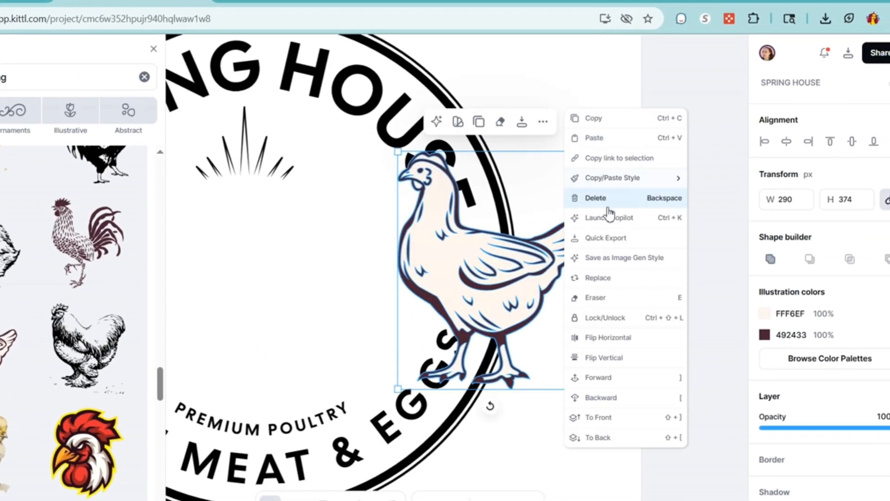
{"action": "left_click", "coordinate": [608, 339]}
{"action": "left_click", "coordinate": [765, 335]}
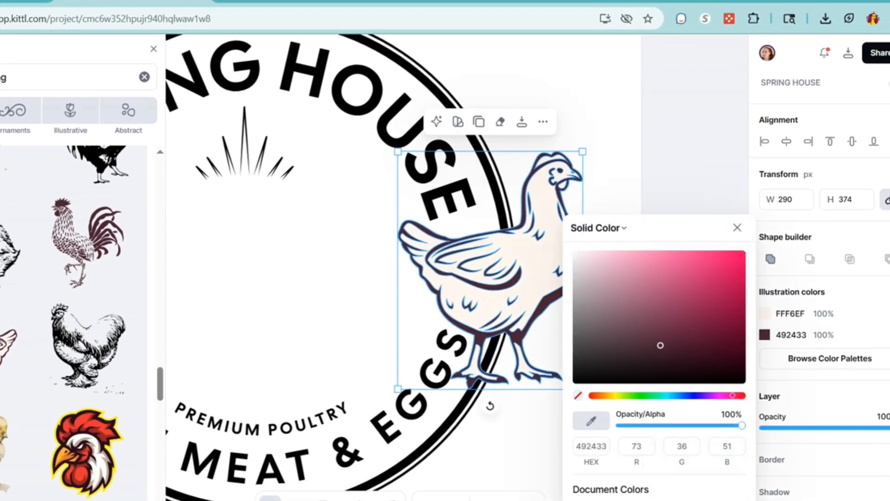
{"action": "left_click", "coordinate": [583, 500]}
{"action": "left_click", "coordinate": [765, 314]}
{"action": "left_click", "coordinate": [601, 500]}
{"action": "left_click", "coordinate": [617, 211]}
Position the hen in the middle of the badge and delete the sunburst rays above it.
{"action": "left_click", "coordinate": [560, 245]}
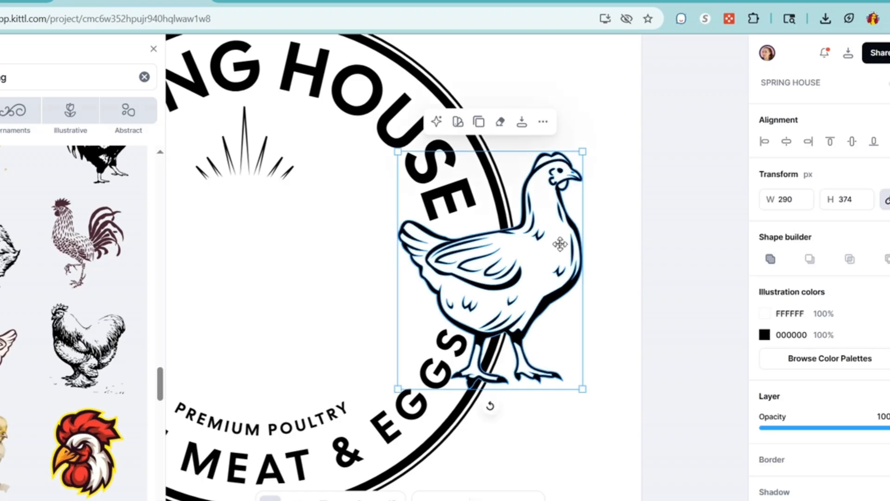
{"action": "left_click", "coordinate": [868, 314]}
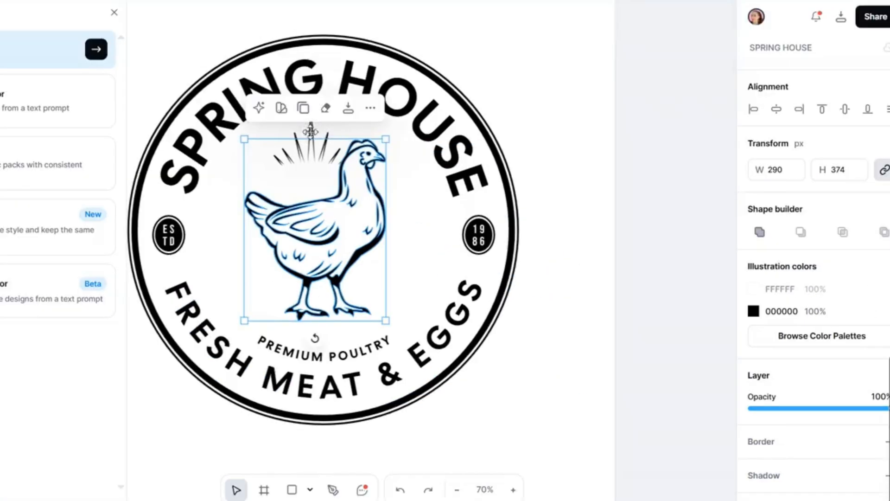
{"action": "left_click", "coordinate": [310, 131]}
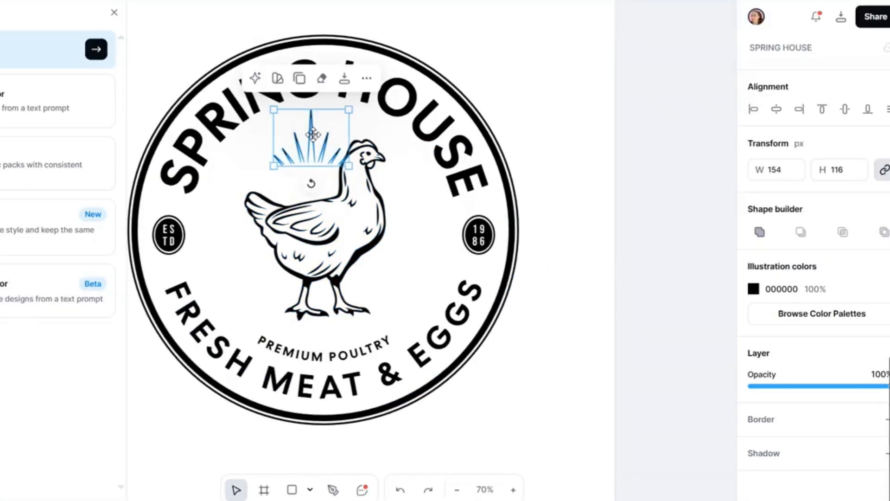
{"action": "key", "text": "Delete"}
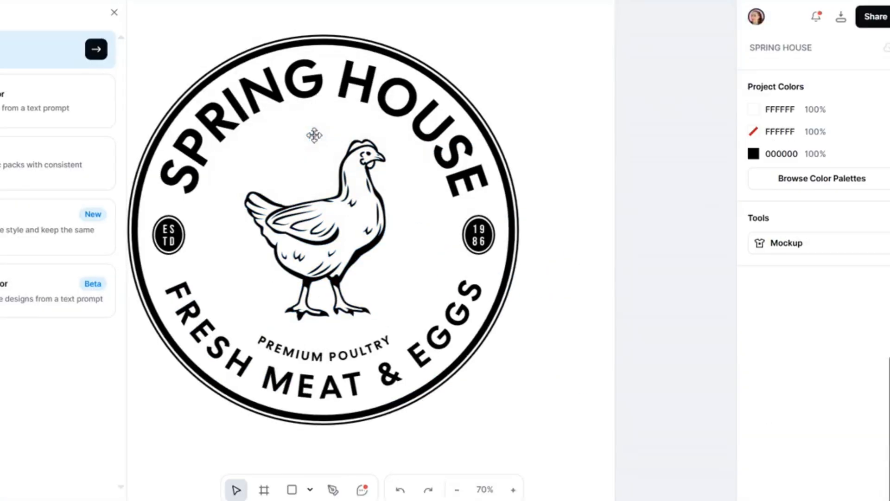
Select the hen and review its available actions and the Kittl AI generator options.
{"action": "left_click", "coordinate": [371, 174]}
{"action": "left_click", "coordinate": [372, 110]}
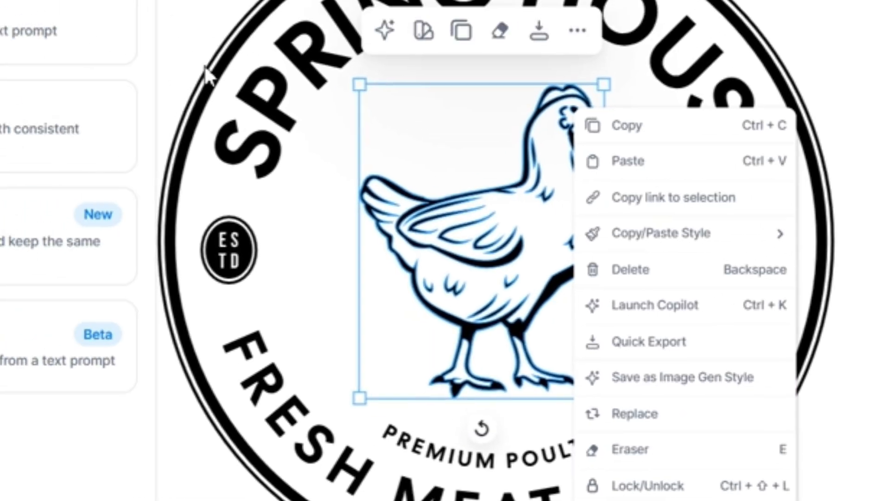
{"action": "left_click", "coordinate": [207, 75]}
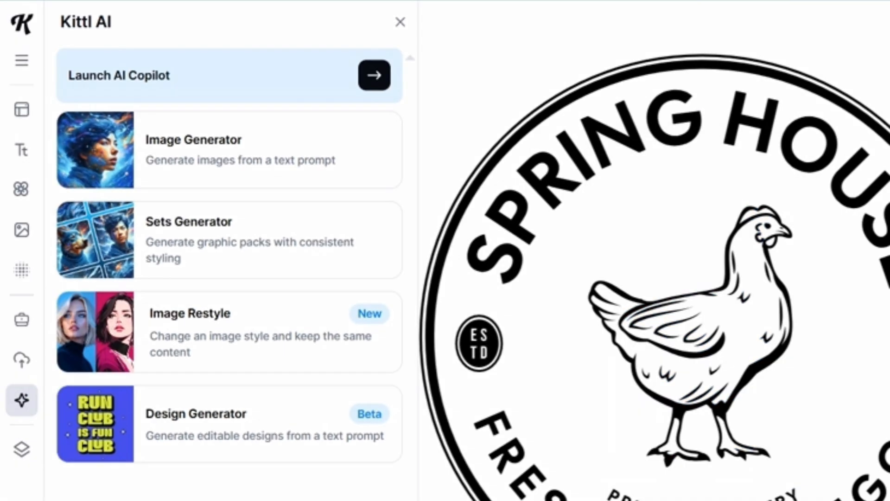
Generate a graphic set in the Line Art style, adding the prompt "2 frogs" to the three existing chicken prompts.
{"action": "left_click", "coordinate": [242, 256]}
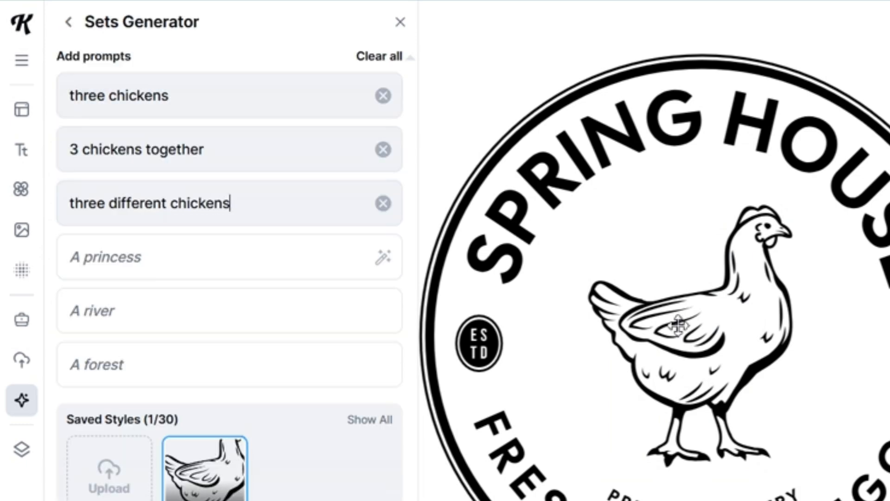
{"action": "left_click", "coordinate": [305, 263]}
{"action": "type", "text": "2 frogs"}
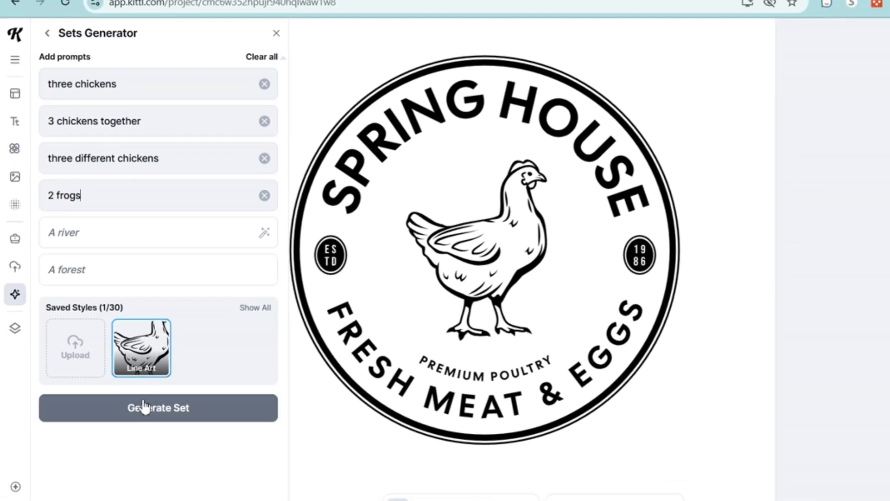
{"action": "left_click", "coordinate": [144, 407]}
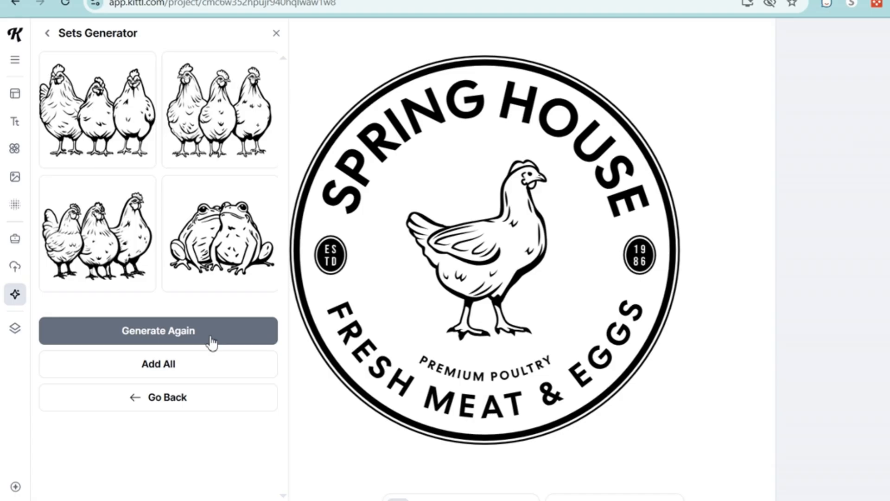
Add the generated front-facing three-chickens image to the badge and remove its background.
{"action": "left_click", "coordinate": [227, 95]}
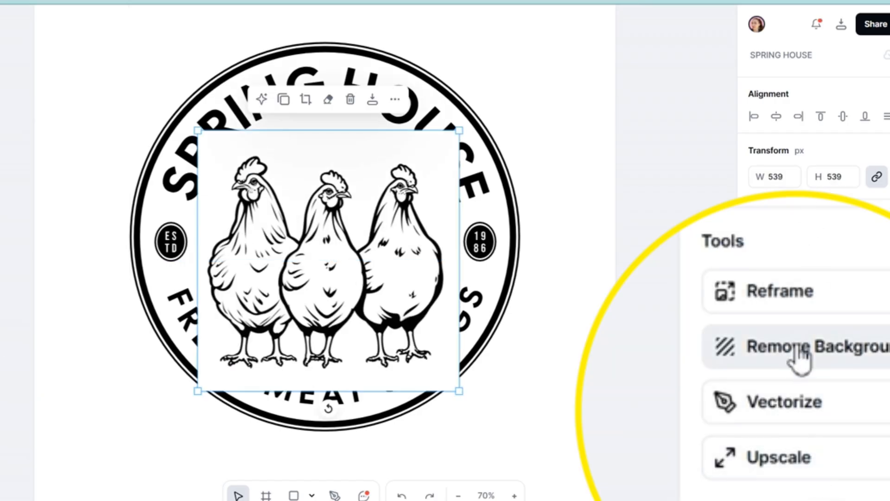
{"action": "left_click", "coordinate": [795, 378]}
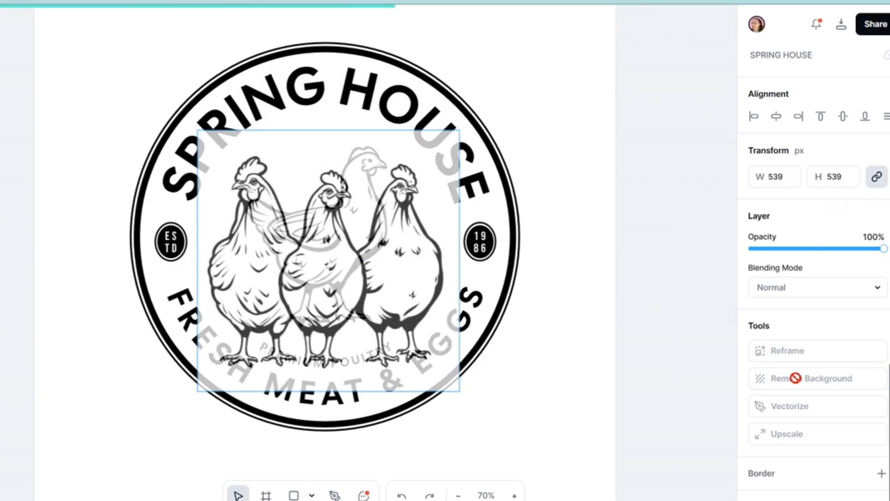
Delete the single hen, then shrink the three chickens and centre them inside the badge.
{"action": "left_click", "coordinate": [374, 195]}
{"action": "left_click_drag", "start_coordinate": [385, 244], "coordinate": [378, 207]}
{"action": "key", "text": "Delete"}
{"action": "left_click_drag", "start_coordinate": [447, 331], "coordinate": [390, 278]}
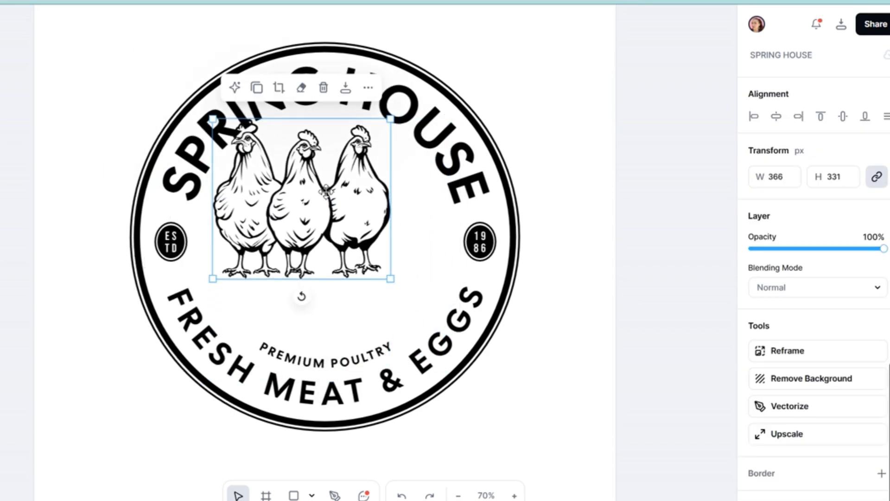
{"action": "left_click_drag", "start_coordinate": [322, 190], "coordinate": [346, 197]}
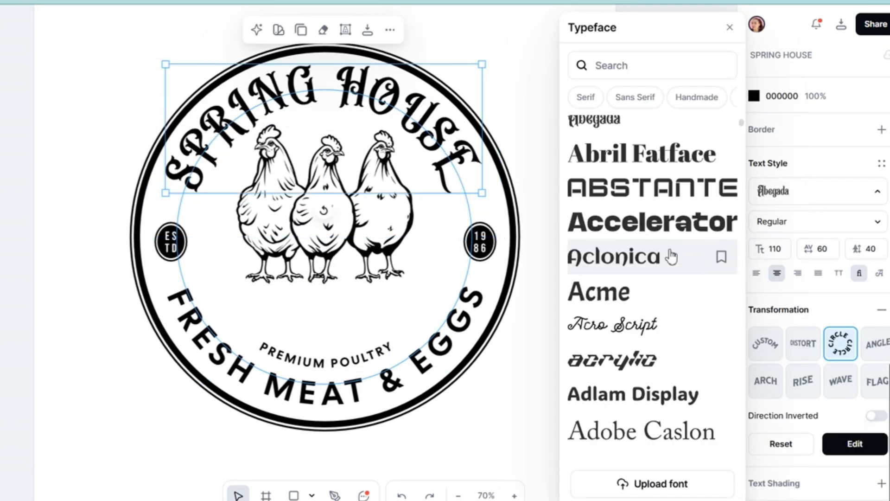
Change the SPRING HOUSE title's typeface to Adventurer 03 and its text to "NUT HOUSE".
{"action": "scroll", "coordinate": [667, 324], "scroll_direction": "down", "scroll_amount": 3}
{"action": "left_click", "coordinate": [662, 380]}
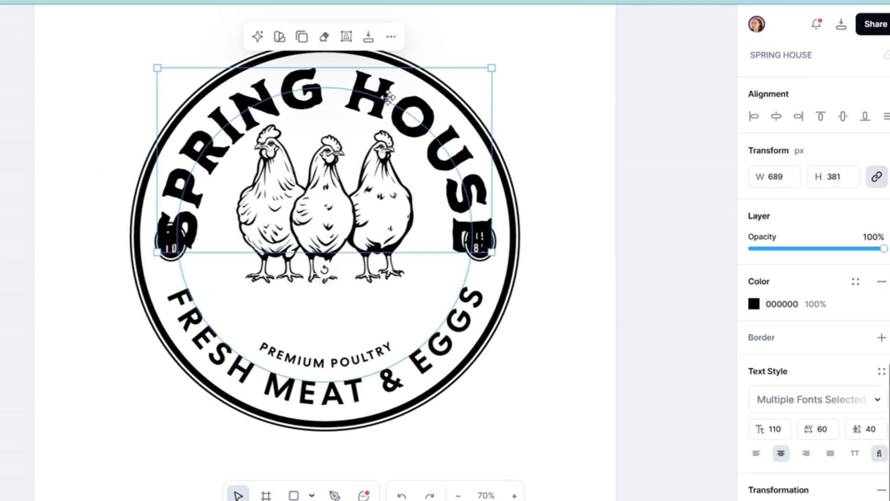
{"action": "type", "text": "SE"}
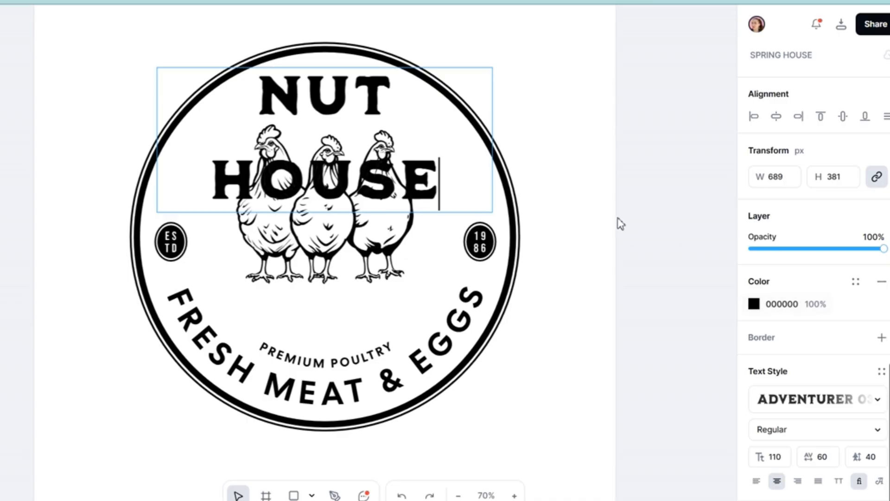
{"action": "key", "text": "Escape"}
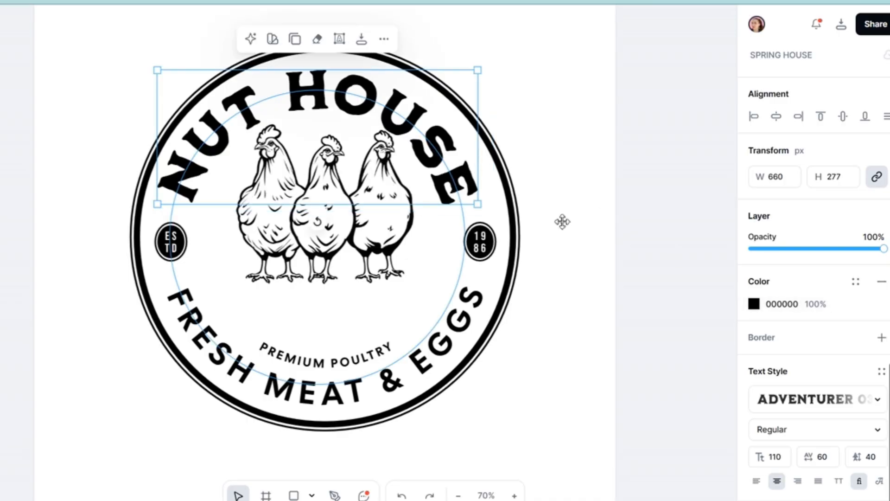
Remove the circle transformation from NUT HOUSE and place it as a straight line beneath the chickens.
{"action": "scroll", "coordinate": [783, 332], "scroll_direction": "down", "scroll_amount": 3}
{"action": "scroll", "coordinate": [781, 327], "scroll_direction": "down", "scroll_amount": 2}
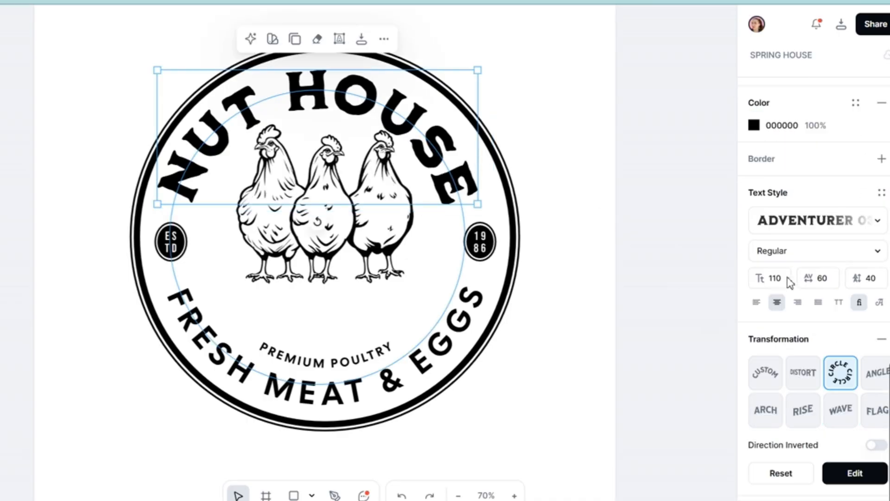
{"action": "left_click", "coordinate": [855, 425]}
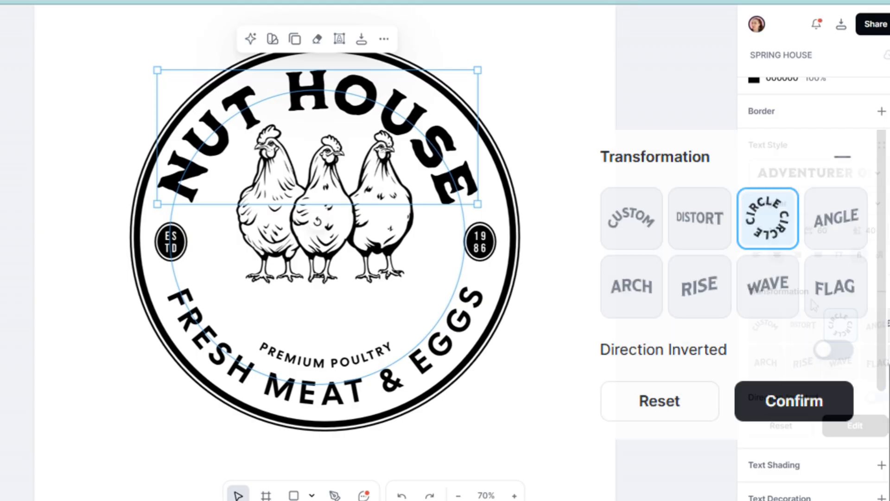
{"action": "left_click", "coordinate": [765, 324]}
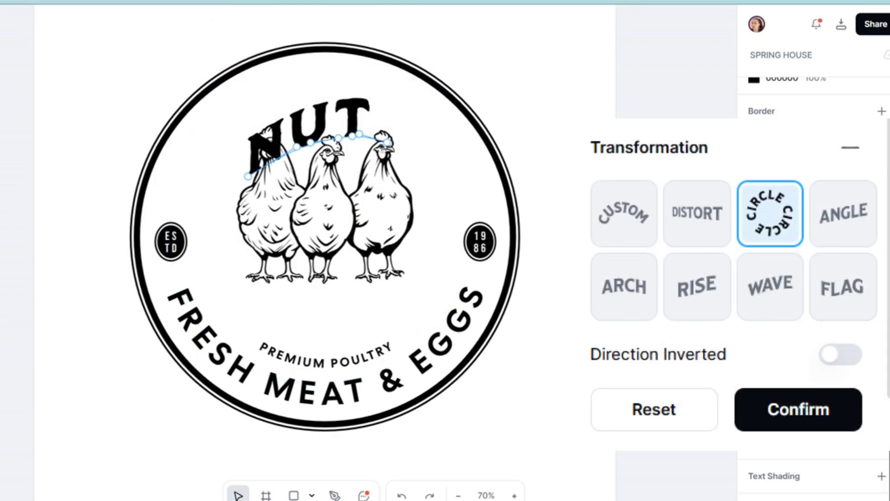
{"action": "left_click_drag", "start_coordinate": [600, 43], "coordinate": [488, 70]}
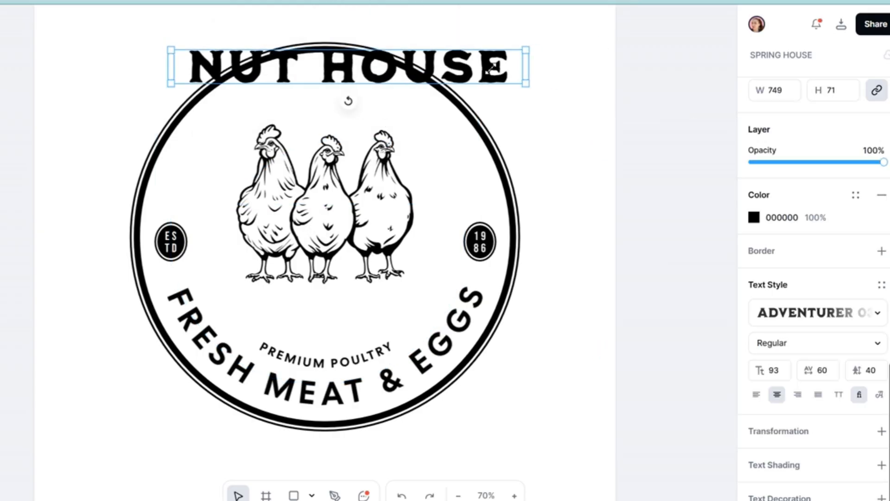
{"action": "left_click_drag", "start_coordinate": [482, 70], "coordinate": [463, 304]}
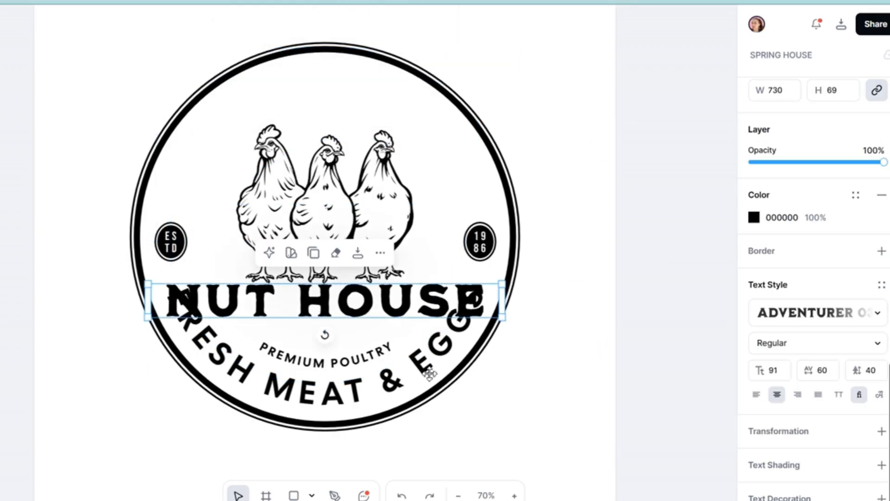
Set the FRESH MEAT & EGGS text's typeface to Adventurer 03 and switch off its inverted circle direction.
{"action": "left_click", "coordinate": [426, 369]}
{"action": "left_click", "coordinate": [787, 178]}
{"action": "scroll", "coordinate": [633, 237], "scroll_direction": "down", "scroll_amount": 10}
{"action": "left_click", "coordinate": [626, 179]}
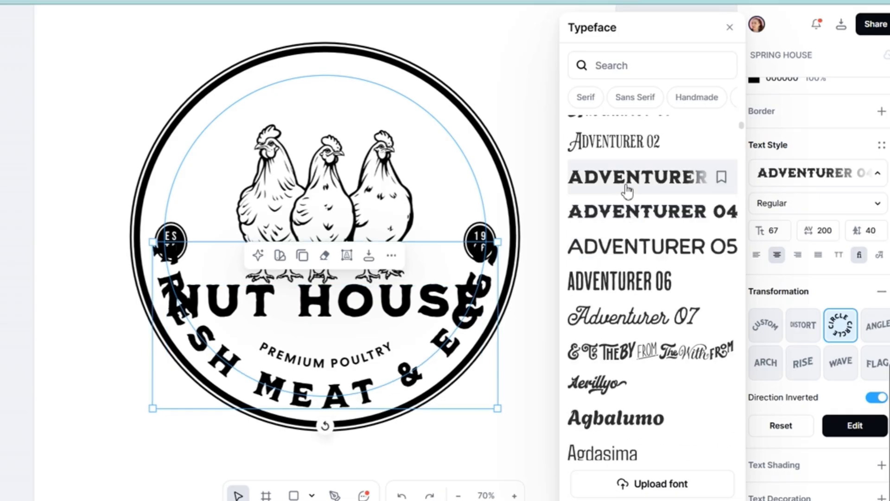
{"action": "double_click", "coordinate": [440, 357]}
{"action": "left_click", "coordinate": [560, 350]}
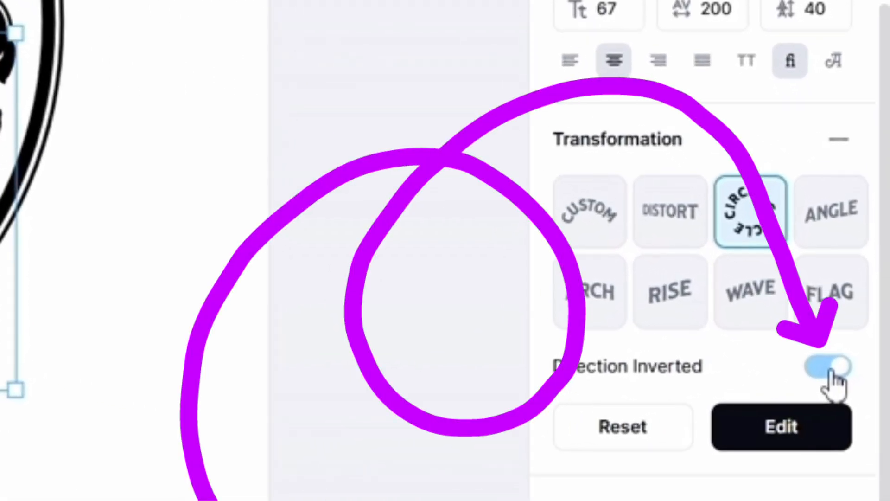
{"action": "left_click", "coordinate": [830, 369]}
Replace the curved FRESH MEAT & EGGS text with "ACORN, CASHEW & PECAN".
{"action": "double_click", "coordinate": [327, 84]}
{"action": "left_click_drag", "start_coordinate": [417, 135], "coordinate": [126, 76]}
{"action": "type", "text": "AC"}
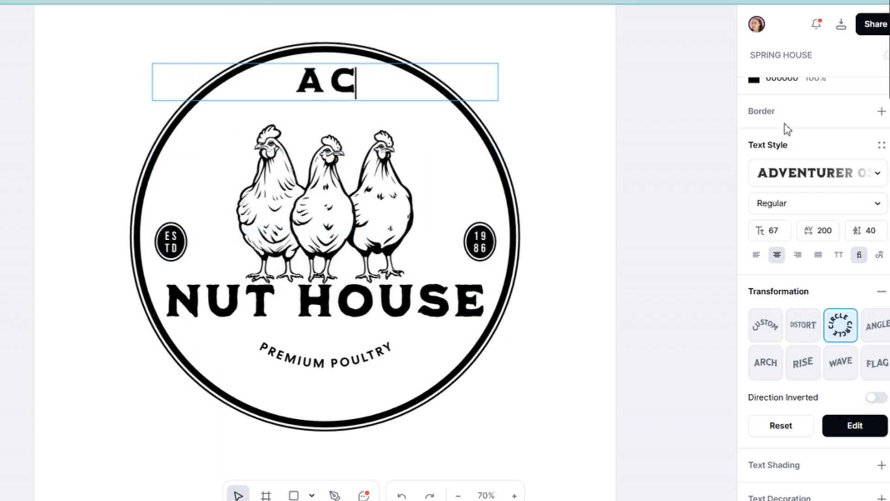
{"action": "type", "text": "ORN, CASHEW & PECAN"}
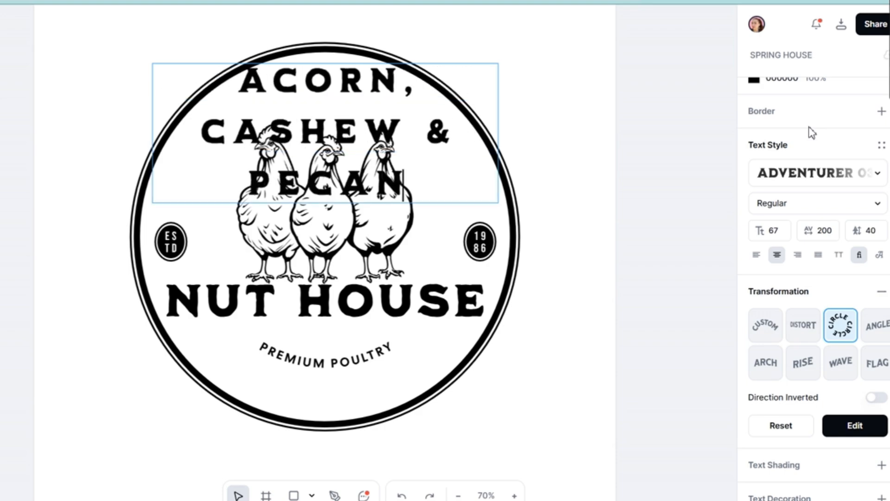
{"action": "key", "text": "Escape"}
Reduce the curved ACORN, CASHEW & PECAN text to font size 55 and letter spacing 55.
{"action": "type", "text": "100"}
{"action": "key", "text": "Return"}
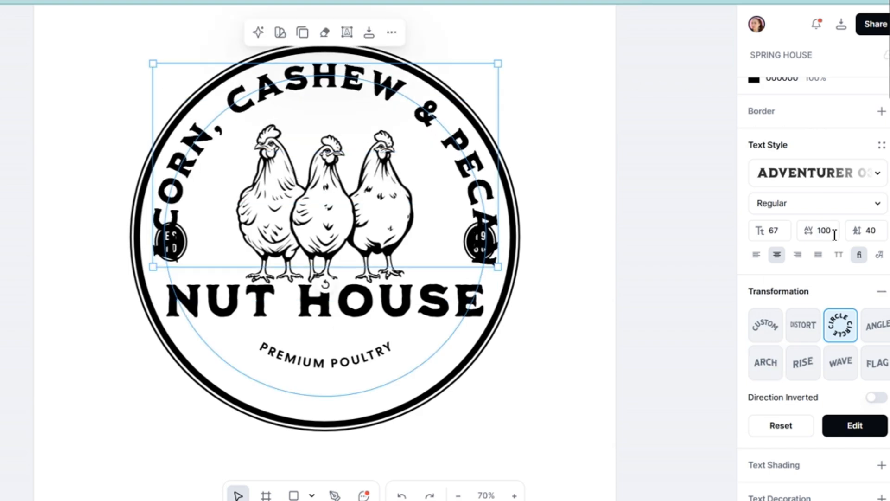
{"action": "left_click_drag", "start_coordinate": [809, 237], "coordinate": [788, 238]}
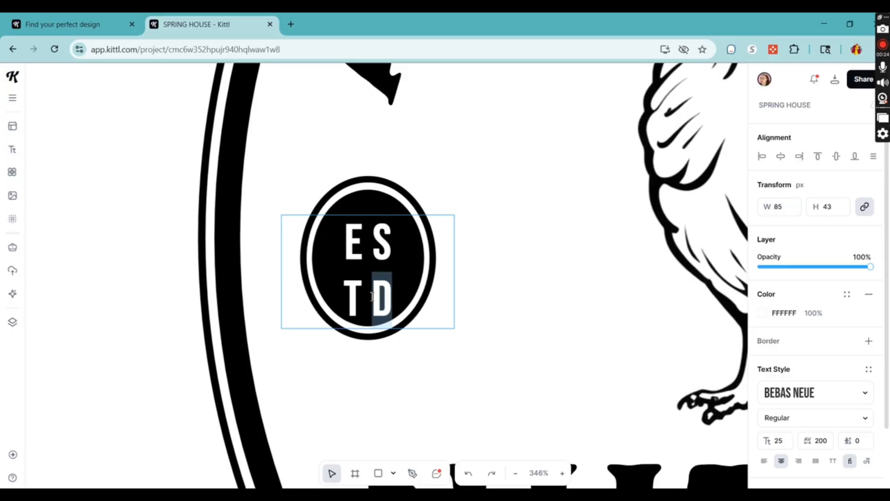
Replace the ESTD text in the small oval with "EST.".
{"action": "key", "text": "BackSpace"}
{"action": "key", "text": "BackSpace"}
{"action": "key", "text": "BackSpace"}
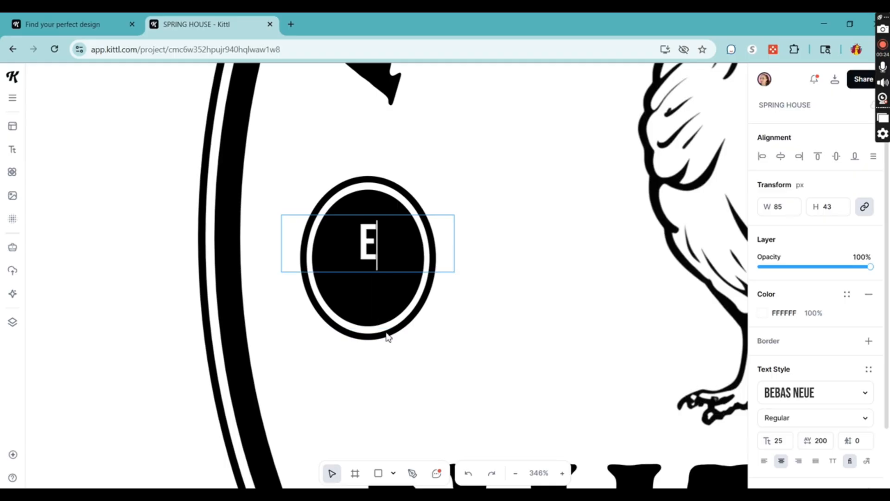
{"action": "type", "text": "ST>"}
{"action": "key", "text": "BackSpace"}
{"action": "type", "text": "."}
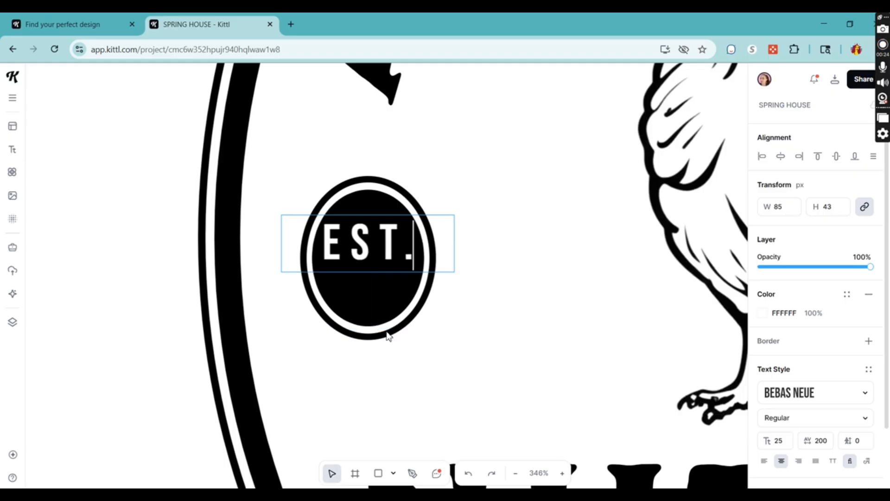
{"action": "key", "text": "Escape"}
Move the EST. text and the outline ring off the small black oval, one to each side.
{"action": "left_click_drag", "start_coordinate": [376, 236], "coordinate": [223, 228]}
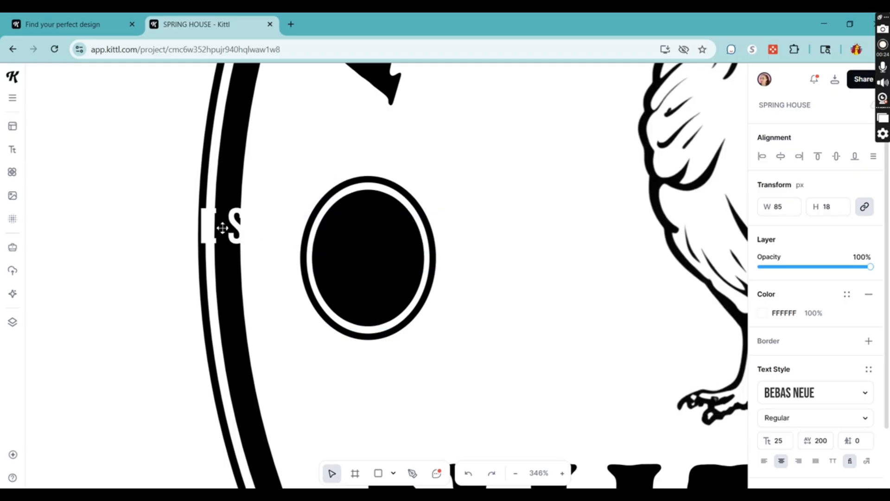
{"action": "left_click", "coordinate": [371, 183]}
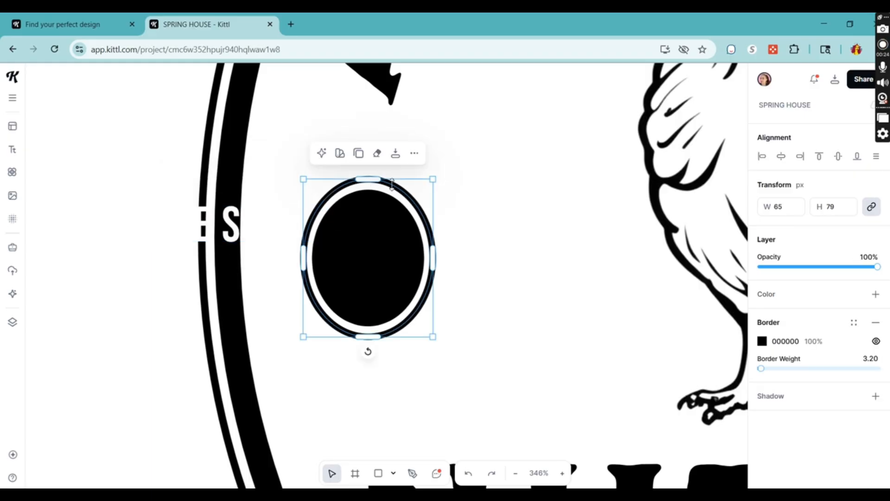
{"action": "left_click_drag", "start_coordinate": [403, 184], "coordinate": [588, 181]}
Reshape the small black oval into an egg with a narrow top by editing its anchor points and curve handles.
{"action": "left_click", "coordinate": [354, 227]}
{"action": "double_click", "coordinate": [354, 227]}
{"action": "mouse_move", "coordinate": [340, 193]}
{"action": "left_mouse_down"}
{"action": "mouse_move", "coordinate": [370, 209]}
{"action": "mouse_move", "coordinate": [351, 190]}
{"action": "left_mouse_up"}
{"action": "left_click", "coordinate": [369, 326]}
{"action": "left_click_drag", "start_coordinate": [338, 326], "coordinate": [330, 327]}
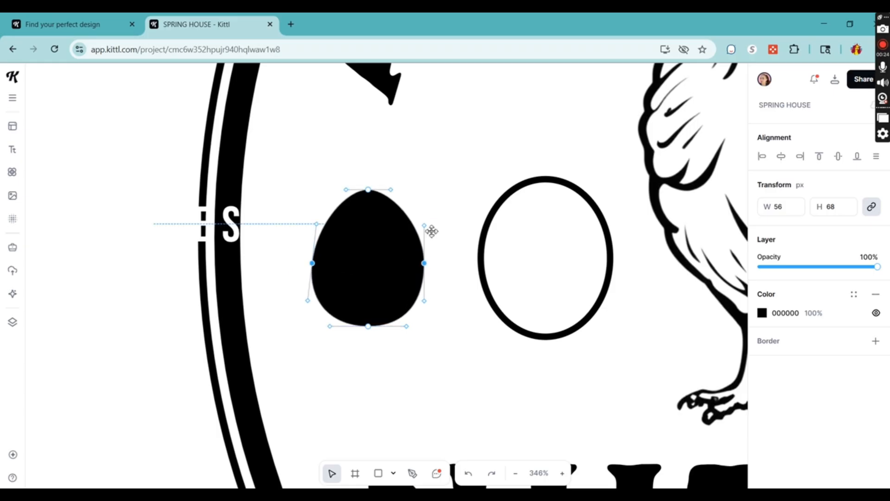
Move the outline ring back around the black egg and reshape it into a matching egg outline.
{"action": "left_click_drag", "start_coordinate": [483, 256], "coordinate": [306, 256]}
{"action": "key", "text": "Down"}
{"action": "key", "text": "Down"}
{"action": "key", "text": "Down"}
{"action": "left_click_drag", "start_coordinate": [404, 336], "coordinate": [420, 338]}
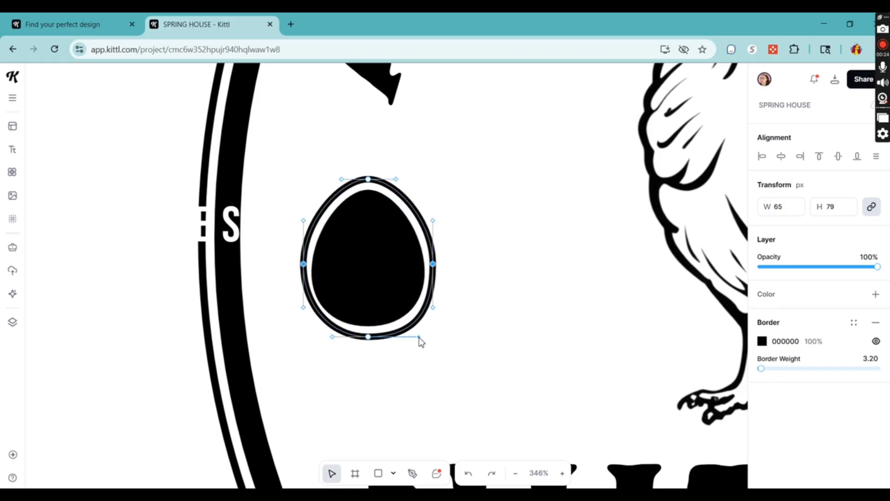
{"action": "left_click_drag", "start_coordinate": [332, 337], "coordinate": [321, 337]}
{"action": "left_click_drag", "start_coordinate": [303, 220], "coordinate": [308, 225]}
{"action": "left_click_drag", "start_coordinate": [432, 220], "coordinate": [454, 200]}
{"action": "left_click", "coordinate": [399, 195]}
{"action": "key", "text": "ctrl+z"}
{"action": "key", "text": "ctrl+z"}
{"action": "key", "text": "ctrl+z"}
{"action": "key", "text": "ctrl+z"}
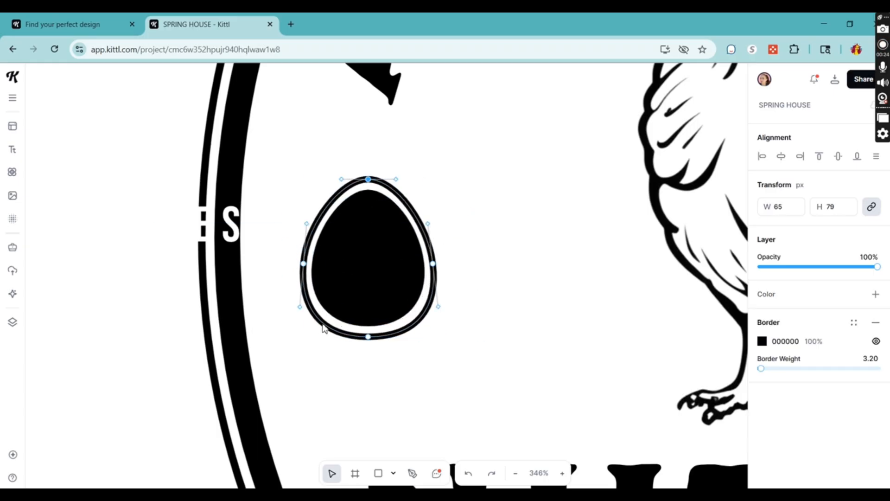
Place the EST. text back on the black egg and group it with the egg and its outline.
{"action": "left_click", "coordinate": [399, 258], "text": "shift"}
{"action": "left_click_drag", "start_coordinate": [238, 234], "coordinate": [373, 275]}
{"action": "left_click", "coordinate": [378, 227], "text": "shift"}
{"action": "left_click", "coordinate": [391, 186], "text": "shift"}
{"action": "left_click", "coordinate": [400, 153]}
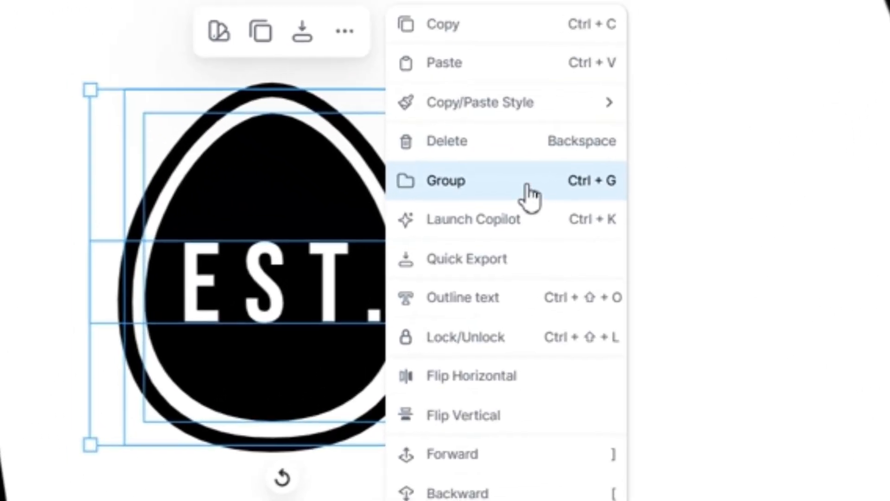
{"action": "left_click", "coordinate": [481, 221]}
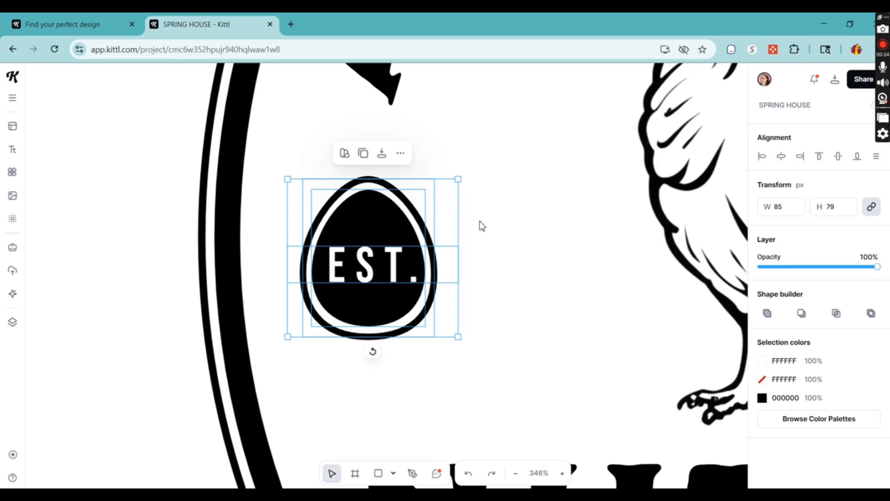
Search the illustrations for "acorn" and add the orange oak-leaf and acorn garland below NUT HOUSE.
{"action": "scroll", "coordinate": [481, 226], "scroll_direction": "down", "scroll_amount": 5}
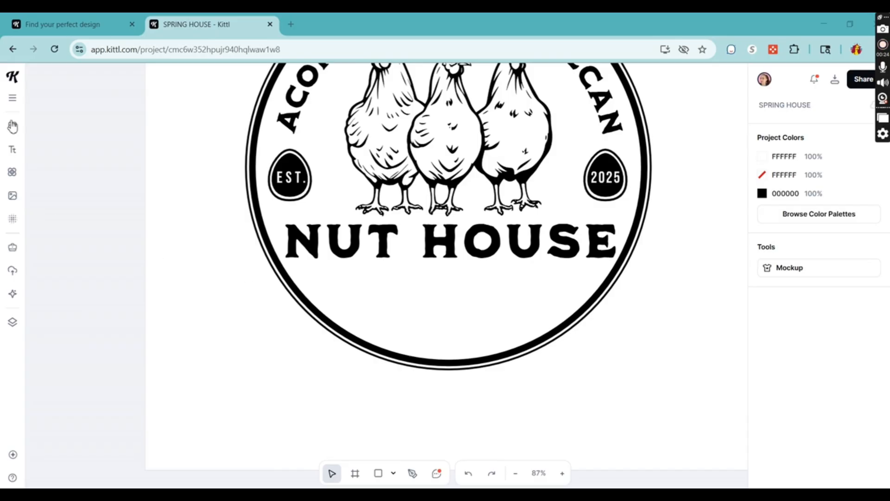
{"action": "left_click", "coordinate": [12, 174]}
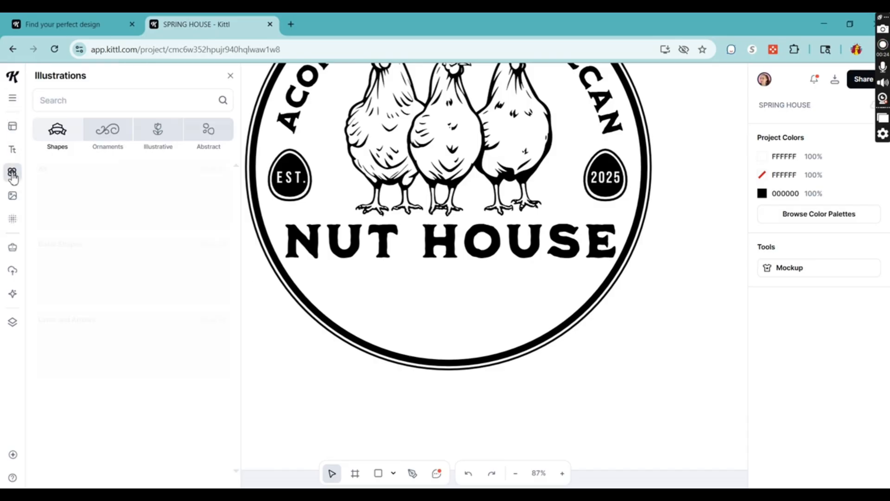
{"action": "type", "text": "acorn"}
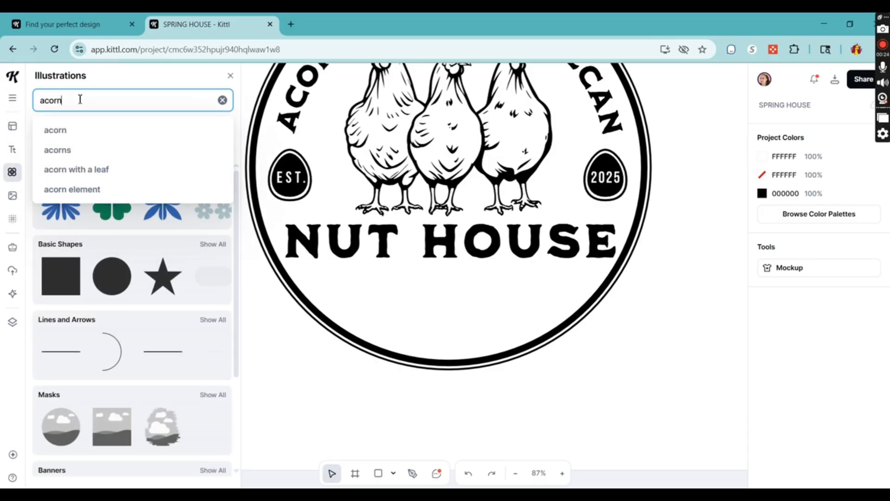
{"action": "key", "text": "Return"}
{"action": "scroll", "coordinate": [140, 400], "scroll_direction": "down", "scroll_amount": 10}
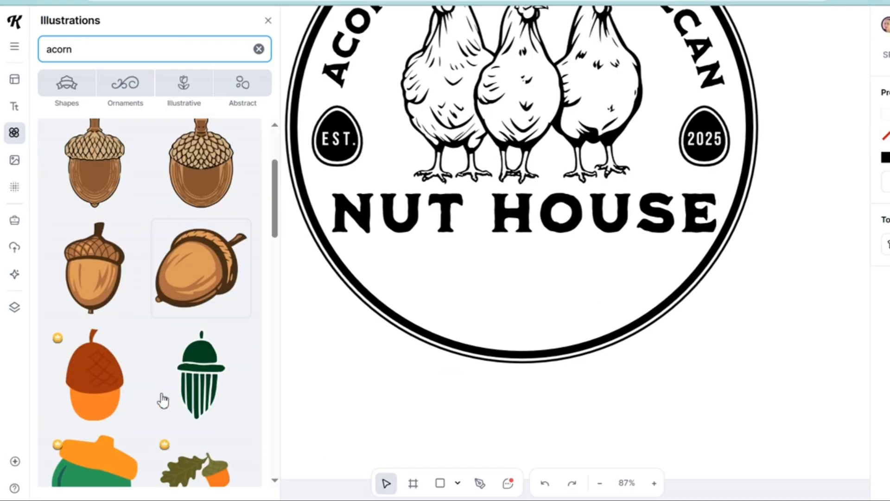
{"action": "scroll", "coordinate": [185, 398], "scroll_direction": "down", "scroll_amount": 13}
{"action": "scroll", "coordinate": [177, 395], "scroll_direction": "up", "scroll_amount": 2}
{"action": "left_click_drag", "start_coordinate": [96, 288], "coordinate": [516, 290]}
Rotate the acorn garland 180° and recolour it black, centred beneath NUT HOUSE.
{"action": "left_click_drag", "start_coordinate": [517, 352], "coordinate": [515, 249]}
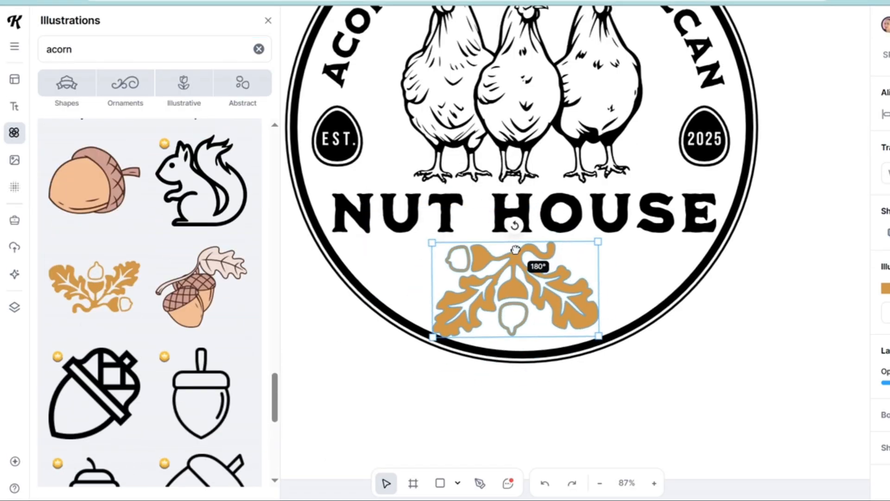
{"action": "left_click", "coordinate": [889, 294]}
{"action": "left_click", "coordinate": [720, 487]}
{"action": "left_click_drag", "start_coordinate": [516, 290], "coordinate": [525, 288]}
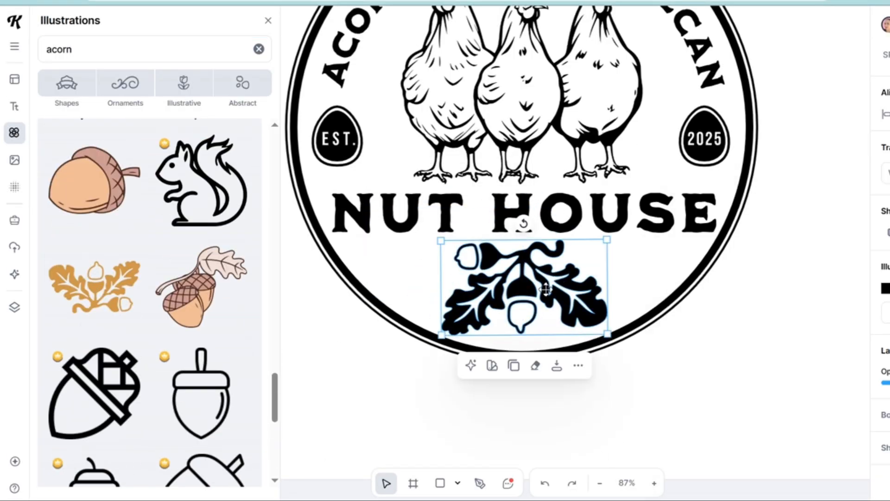
Duplicate the acorn garland and move the copy outside the badge's lower edge.
{"action": "scroll", "coordinate": [545, 289], "scroll_direction": "up", "scroll_amount": 2}
{"action": "key", "text": "ctrl+c"}
{"action": "key", "text": "ctrl+v"}
{"action": "left_click_drag", "start_coordinate": [577, 266], "coordinate": [825, 363]}
Delete the side acorn's nodes and part of the stem and right-leaf nodes from the copied garland outside the badge.
{"action": "scroll", "coordinate": [850, 448], "scroll_direction": "up", "scroll_amount": 5}
{"action": "double_click", "coordinate": [691, 341]}
{"action": "left_click_drag", "start_coordinate": [540, 227], "coordinate": [746, 280]}
{"action": "key", "text": "Delete"}
{"action": "left_click_drag", "start_coordinate": [707, 196], "coordinate": [831, 392]}
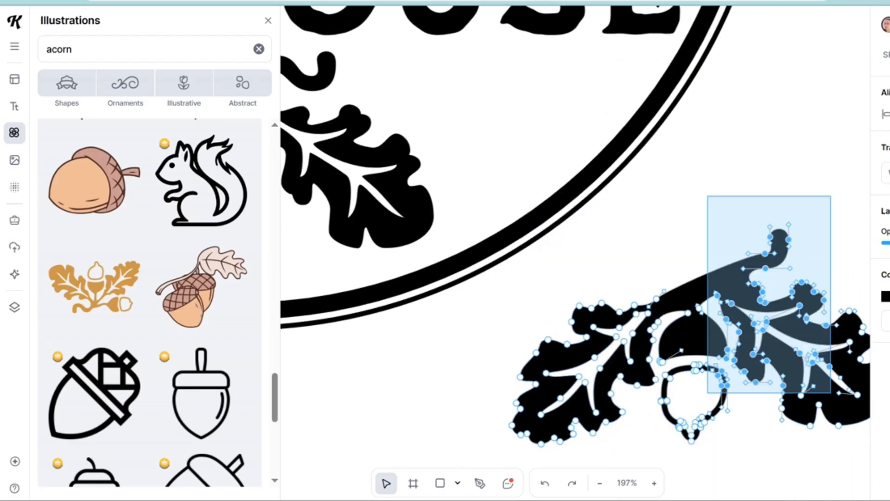
{"action": "key", "text": "Delete"}
Delete the copy's remaining acorn, stem and right-leaf nodes, leaving only the left oak leaf, and reshape its stem end.
{"action": "scroll", "coordinate": [759, 304], "scroll_direction": "down", "scroll_amount": 3}
{"action": "scroll", "coordinate": [759, 304], "scroll_direction": "up", "scroll_amount": 2}
{"action": "scroll", "coordinate": [759, 304], "scroll_direction": "right", "scroll_amount": 3}
{"action": "key", "text": "Delete"}
{"action": "left_click_drag", "start_coordinate": [623, 395], "coordinate": [501, 240]}
{"action": "key", "text": "Delete"}
{"action": "left_click_drag", "start_coordinate": [553, 166], "coordinate": [510, 175]}
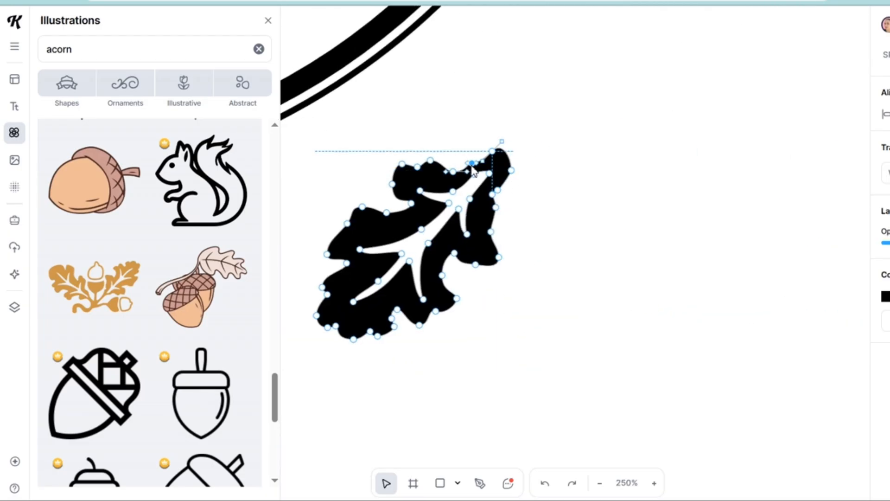
{"action": "scroll", "coordinate": [480, 251], "scroll_direction": "down", "scroll_amount": 9}
Paste another garland copy beside the loose leaf and delete nodes until only its right oak leaf remains.
{"action": "key", "text": "ctrl+v"}
{"action": "left_click_drag", "start_coordinate": [363, 163], "coordinate": [660, 263]}
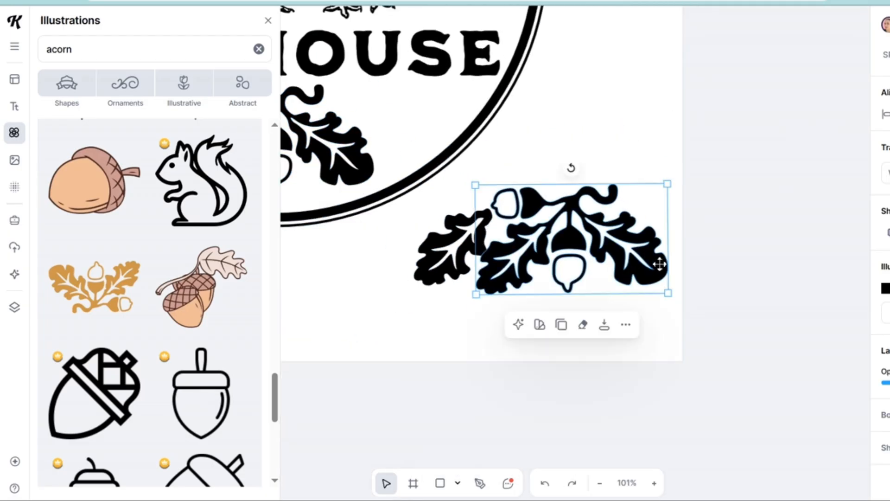
{"action": "scroll", "coordinate": [637, 268], "scroll_direction": "up", "scroll_amount": 5}
{"action": "double_click", "coordinate": [637, 266]}
{"action": "left_click_drag", "start_coordinate": [351, 93], "coordinate": [544, 369]}
{"action": "key", "text": "Delete"}
{"action": "left_click_drag", "start_coordinate": [545, 221], "coordinate": [556, 230]}
{"action": "left_click", "coordinate": [585, 179]}
{"action": "scroll", "coordinate": [589, 185], "scroll_direction": "up", "scroll_amount": 3}
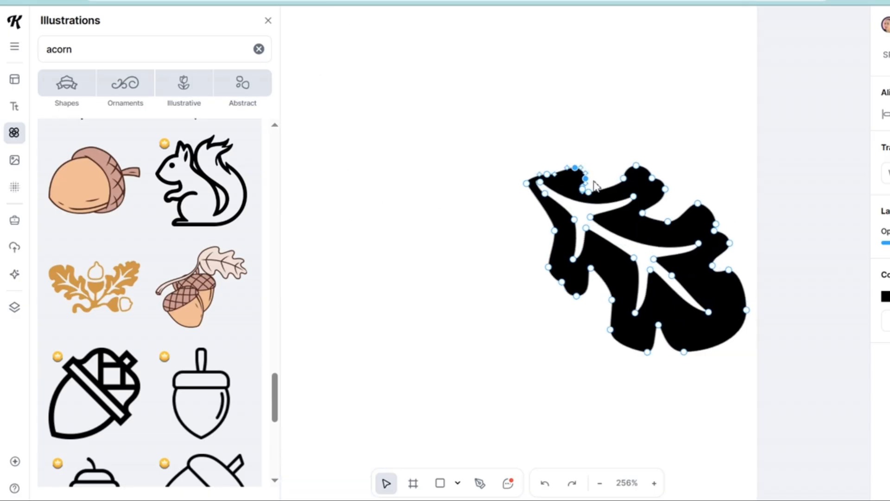
{"action": "scroll", "coordinate": [640, 233], "scroll_direction": "down", "scroll_amount": 6}
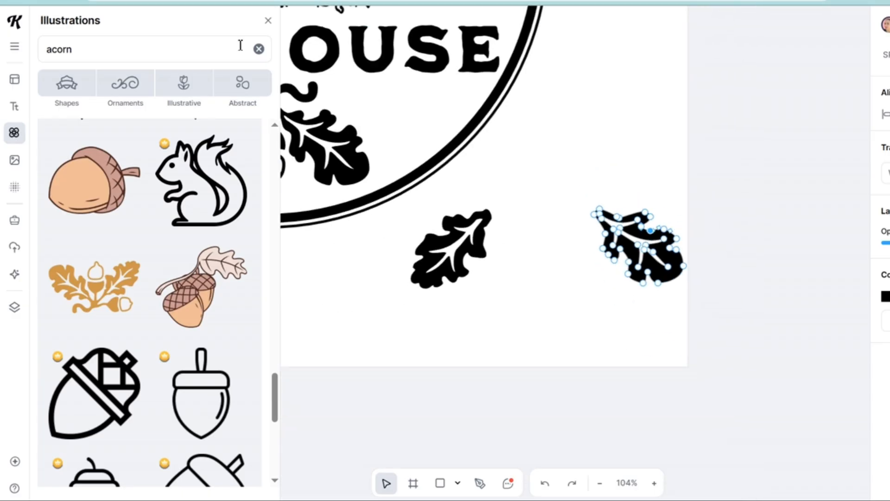
Close the illustrations, flip both loose leaves horizontally and place one on each side of the acorn garland under NUT HOUSE.
{"action": "left_click", "coordinate": [268, 21]}
{"action": "scroll", "coordinate": [668, 287], "scroll_direction": "down", "scroll_amount": 1}
{"action": "left_click_drag", "start_coordinate": [666, 256], "coordinate": [263, 156]}
{"action": "key", "text": "shift+h"}
{"action": "left_click", "coordinate": [517, 263]}
{"action": "key", "text": "shift+h"}
{"action": "left_click_drag", "start_coordinate": [517, 263], "coordinate": [483, 155]}
{"action": "scroll", "coordinate": [222, 155], "scroll_direction": "up", "scroll_amount": 5}
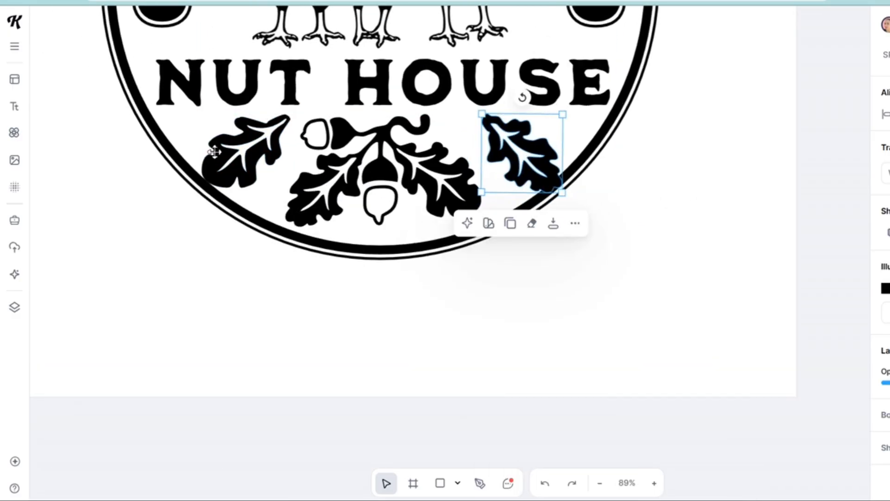
Delete stray nodes near the left loose leaf's stem and adjust a node to smooth its outline.
{"action": "double_click", "coordinate": [229, 160]}
{"action": "left_click", "coordinate": [337, 94]}
{"action": "key", "text": "Delete"}
{"action": "scroll", "coordinate": [337, 99], "scroll_direction": "up", "scroll_amount": 5}
{"action": "scroll", "coordinate": [320, 136], "scroll_direction": "down", "scroll_amount": 3}
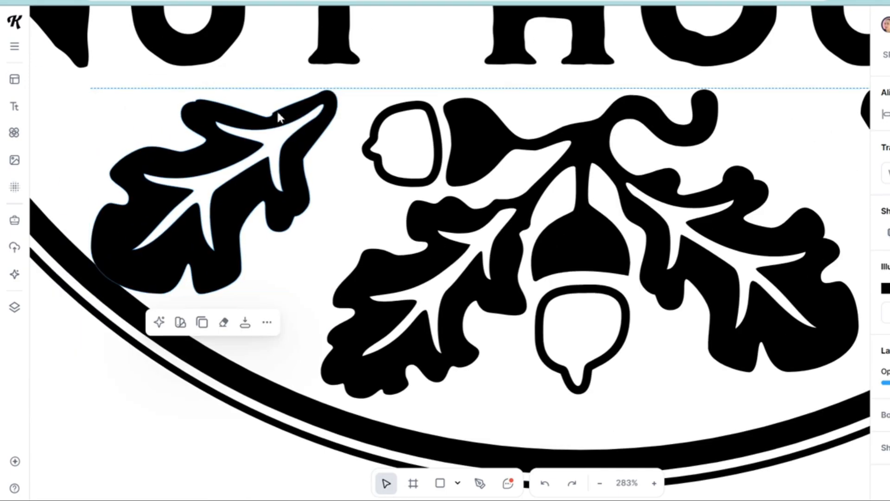
{"action": "double_click", "coordinate": [278, 115]}
{"action": "left_click", "coordinate": [269, 115]}
{"action": "key", "text": "Delete"}
{"action": "left_click_drag", "start_coordinate": [252, 99], "coordinate": [271, 141]}
{"action": "scroll", "coordinate": [259, 283], "scroll_direction": "down", "scroll_amount": 4}
Shrink the right loose leaf and rotate it to -24° beside the garland.
{"action": "left_click", "coordinate": [691, 227], "text": "shift"}
{"action": "left_click_drag", "start_coordinate": [768, 296], "coordinate": [707, 262]}
{"action": "left_click_drag", "start_coordinate": [642, 237], "coordinate": [682, 236]}
{"action": "left_click_drag", "start_coordinate": [668, 296], "coordinate": [697, 288]}
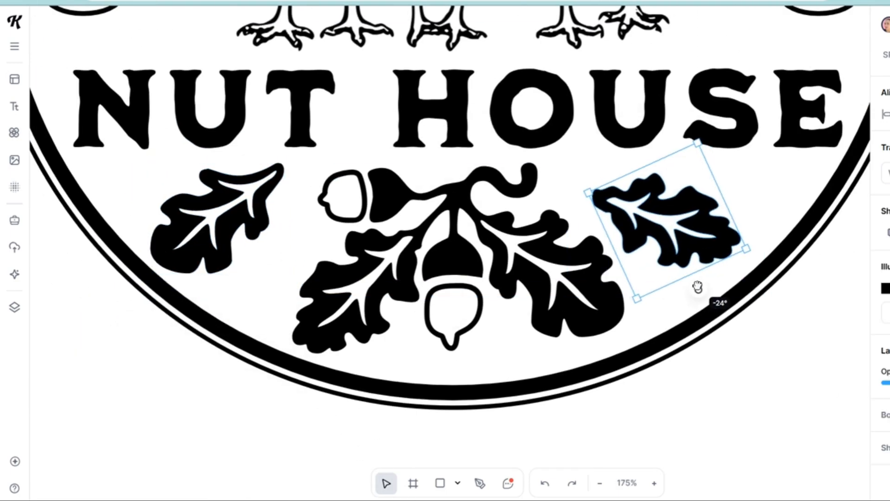
Shrink, rotate and reposition the left loose leaf to balance the right one beside the garland.
{"action": "left_click", "coordinate": [218, 232]}
{"action": "left_click_drag", "start_coordinate": [150, 274], "coordinate": [174, 254]}
{"action": "left_click_drag", "start_coordinate": [229, 272], "coordinate": [218, 271]}
{"action": "mouse_move", "coordinate": [253, 228]}
{"action": "left_mouse_down"}
{"action": "mouse_move", "coordinate": [233, 238]}
{"action": "mouse_move", "coordinate": [243, 237]}
{"action": "left_mouse_up"}
Shift both loose leaves and the garland slightly left together, and tilt the acorn garland slightly clockwise.
{"action": "left_click", "coordinate": [686, 229], "text": "shift"}
{"action": "left_click", "coordinate": [611, 319], "text": "shift"}
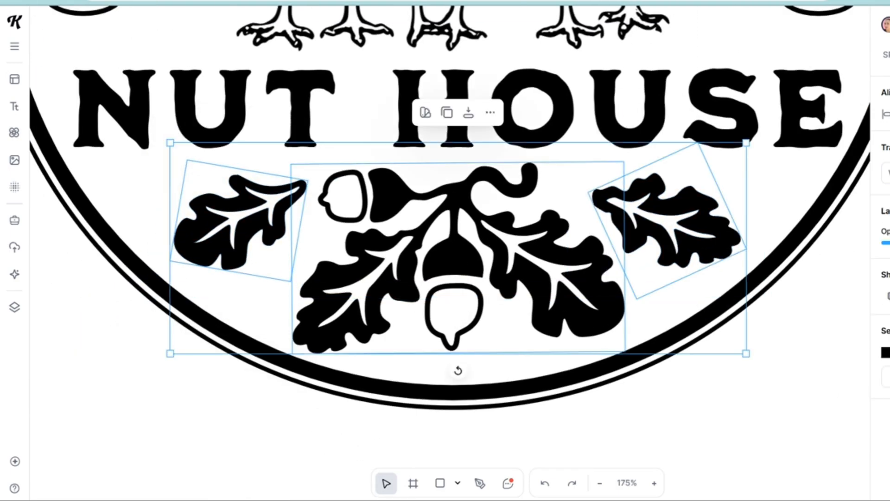
{"action": "mouse_move", "coordinate": [645, 208]}
{"action": "left_mouse_down"}
{"action": "mouse_move", "coordinate": [676, 235]}
{"action": "mouse_move", "coordinate": [640, 206]}
{"action": "left_mouse_up"}
{"action": "left_click", "coordinate": [718, 386]}
{"action": "left_click", "coordinate": [557, 299]}
{"action": "left_click_drag", "start_coordinate": [455, 143], "coordinate": [464, 145]}
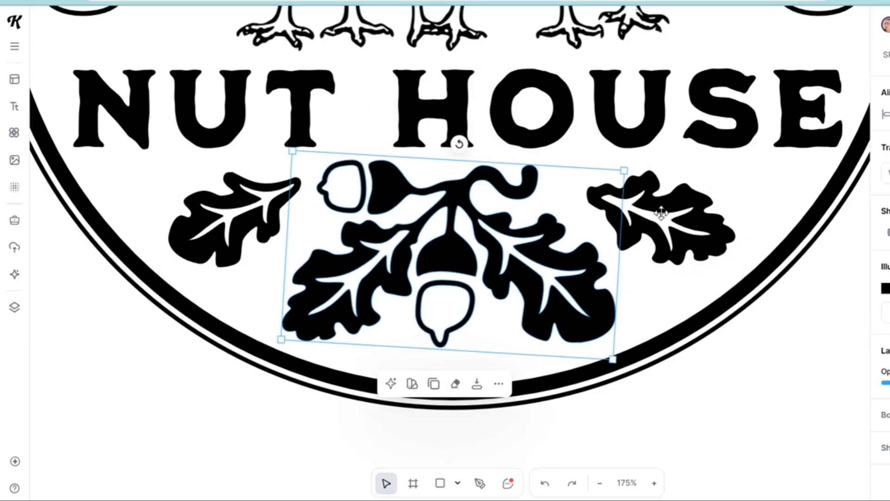
Group the acorn garland with the two loose oak leaves.
{"action": "left_click", "coordinate": [662, 213], "text": "shift"}
{"action": "left_click", "coordinate": [250, 209], "text": "shift"}
{"action": "key", "text": "ctrl+g"}
{"action": "scroll", "coordinate": [770, 299], "scroll_direction": "down", "scroll_amount": 5}
{"action": "left_click", "coordinate": [773, 300]}
Add a plain square block shape from the elements library over the NUT HOUSE text.
{"action": "scroll", "coordinate": [784, 195], "scroll_direction": "up", "scroll_amount": 3}
{"action": "left_click", "coordinate": [11, 221]}
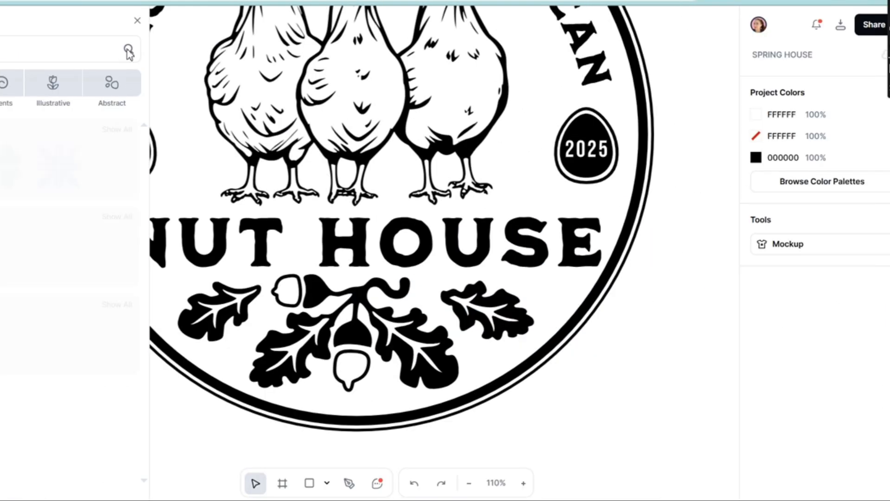
{"action": "left_click", "coordinate": [0, 253]}
{"action": "left_click", "coordinate": [137, 20]}
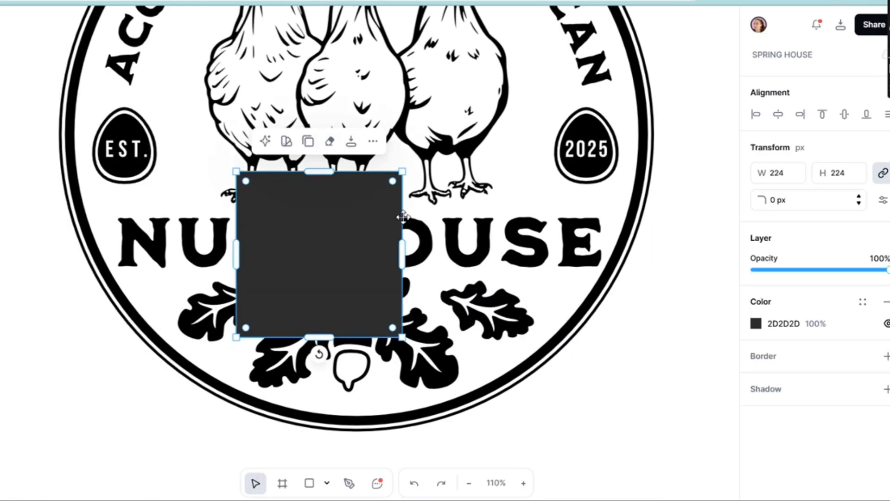
Hide the block's fill and give it a black border of weight 8 with a 24 px corner radius.
{"action": "left_click", "coordinate": [758, 328]}
{"action": "left_click", "coordinate": [758, 329]}
{"action": "left_click", "coordinate": [886, 323]}
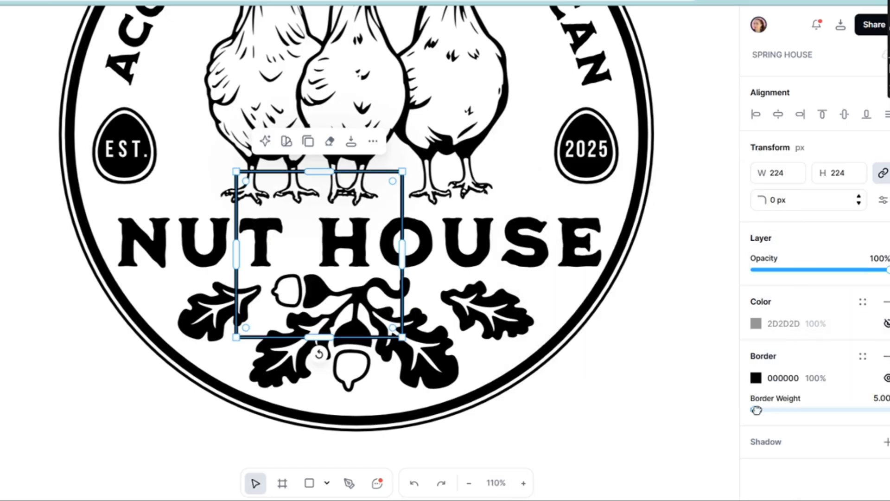
{"action": "mouse_move", "coordinate": [757, 410]}
{"action": "left_mouse_down"}
{"action": "mouse_move", "coordinate": [728, 419]}
{"action": "mouse_move", "coordinate": [755, 411]}
{"action": "left_mouse_up"}
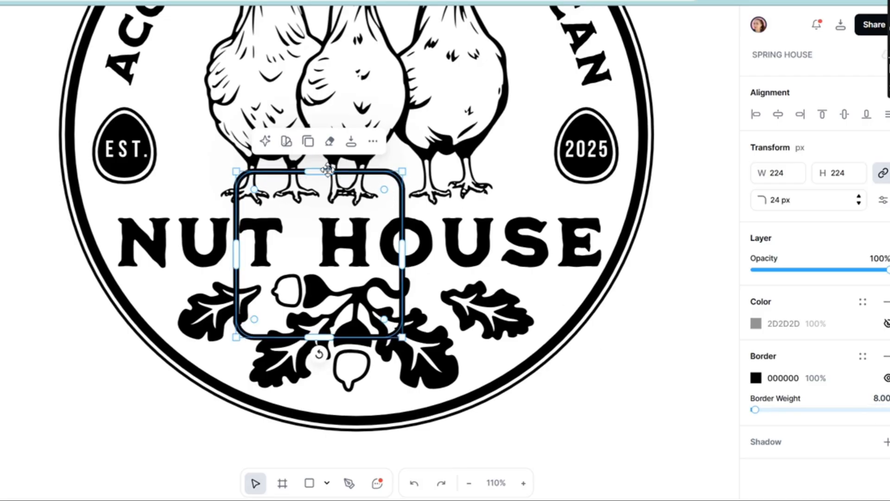
Resize the block into a banner about 739 × 97 px across NUT HOUSE and fill it white (FFFFFF).
{"action": "left_click_drag", "start_coordinate": [328, 169], "coordinate": [325, 211]}
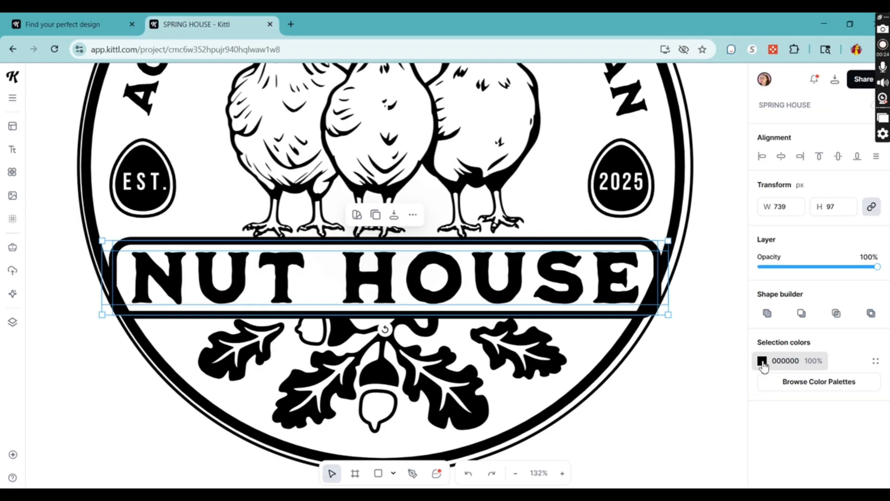
{"action": "left_click", "coordinate": [763, 361]}
{"action": "left_click_drag", "start_coordinate": [689, 354], "coordinate": [569, 231]}
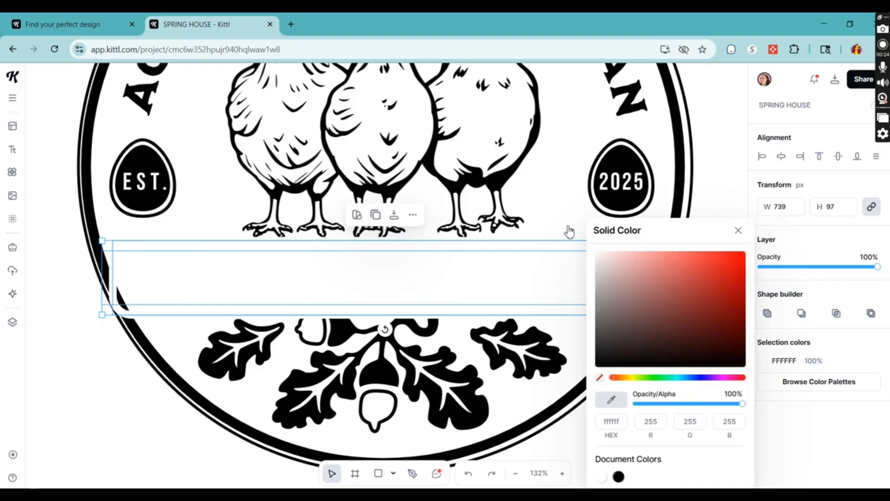
Move the Nut House text layer above the plain block layer.
{"action": "left_click", "coordinate": [13, 321]}
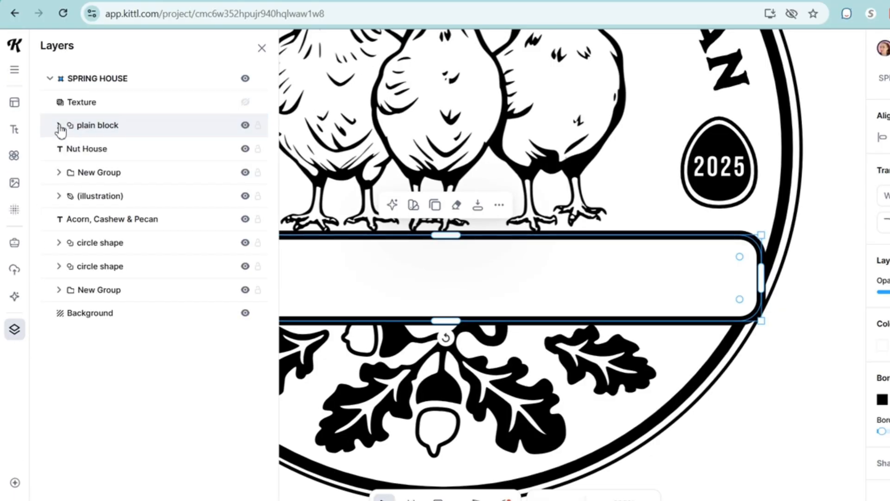
{"action": "left_click", "coordinate": [90, 150]}
{"action": "left_click_drag", "start_coordinate": [101, 140], "coordinate": [100, 170]}
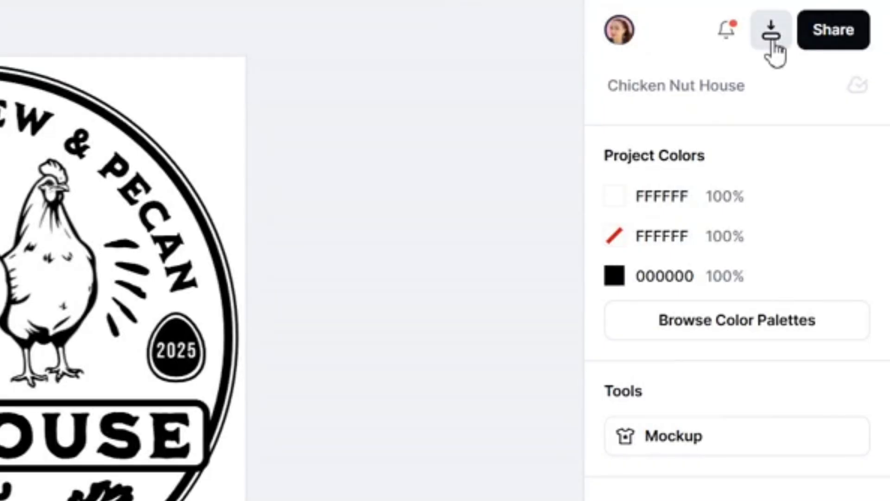
Download the design as a 1200 × 1200 px PNG with Remove Background, and import it into WeCreat scaled to fit the canvas.
{"action": "left_click", "coordinate": [771, 33]}
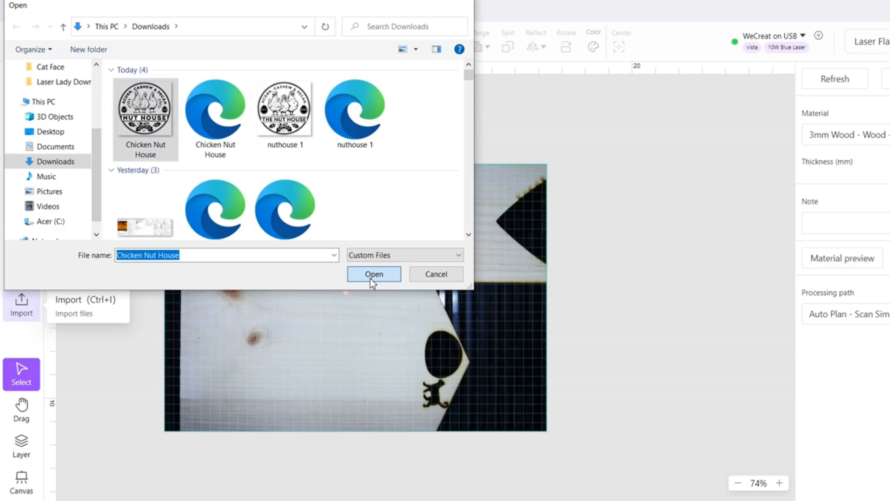
{"action": "left_click", "coordinate": [372, 274]}
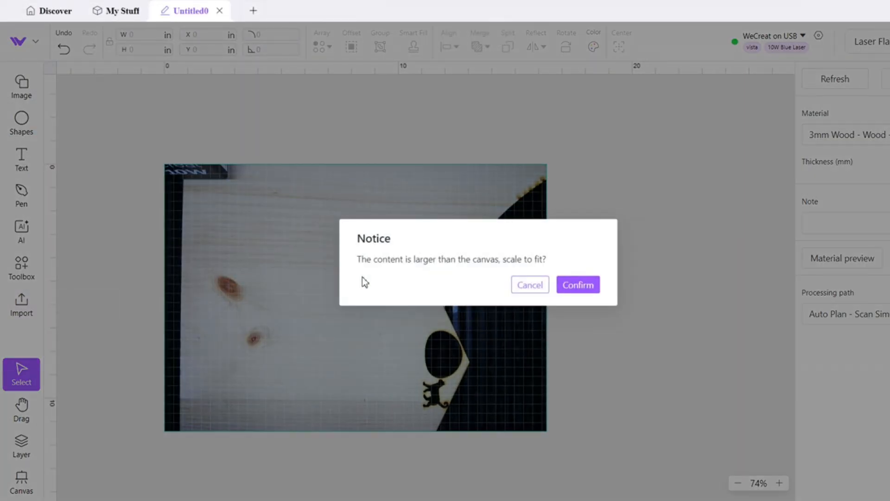
{"action": "key", "text": "Return"}
Center the imported badge horizontally and vertically with the orange circle.
{"action": "key", "text": "ctrl+a"}
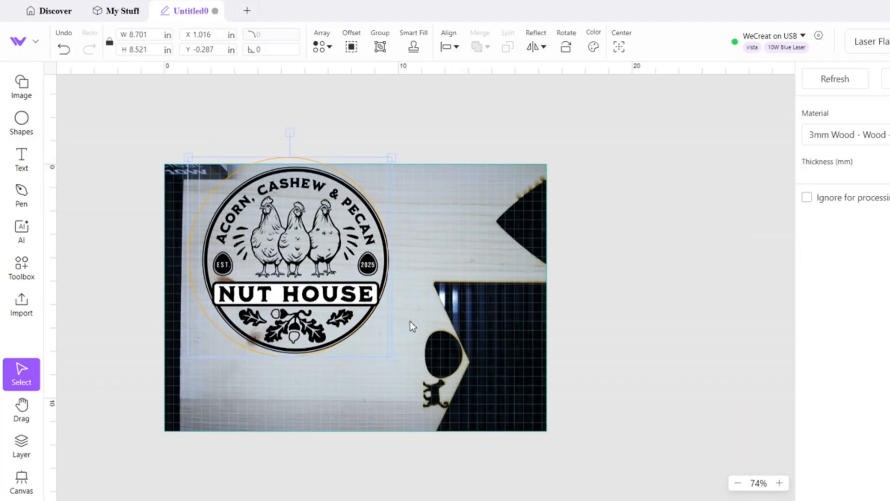
{"action": "left_click", "coordinate": [456, 47]}
{"action": "left_click", "coordinate": [491, 96]}
{"action": "left_click", "coordinate": [459, 49]}
{"action": "left_click", "coordinate": [485, 160]}
Enlarge the badge slightly to fit the orange circle and center the two vertically.
{"action": "left_click", "coordinate": [372, 196]}
{"action": "left_click_drag", "start_coordinate": [390, 164], "coordinate": [396, 159]}
{"action": "key", "text": "ctrl+a"}
{"action": "left_click", "coordinate": [459, 48]}
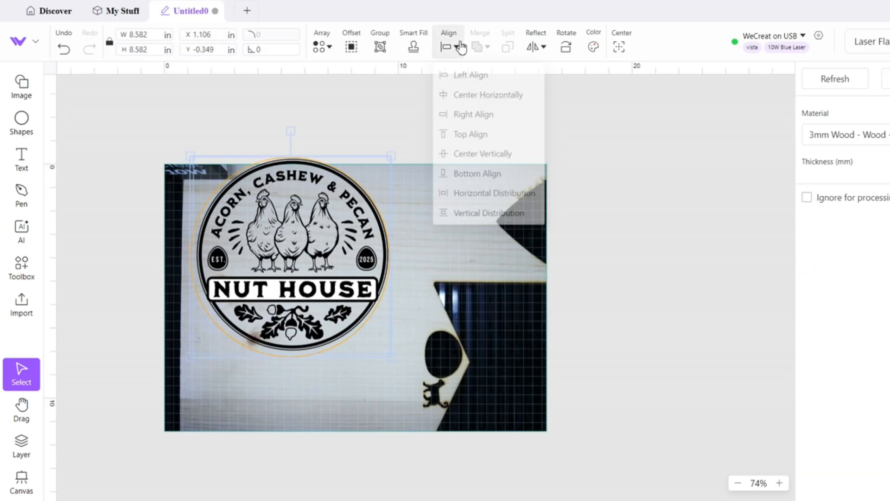
{"action": "left_click", "coordinate": [465, 163]}
Move the badge and its circle together onto the wood and open their width for editing.
{"action": "left_click", "coordinate": [297, 208]}
{"action": "key", "text": "ctrl+a"}
{"action": "left_click_drag", "start_coordinate": [269, 218], "coordinate": [311, 227]}
{"action": "left_click_drag", "start_coordinate": [149, 34], "coordinate": [102, 38]}
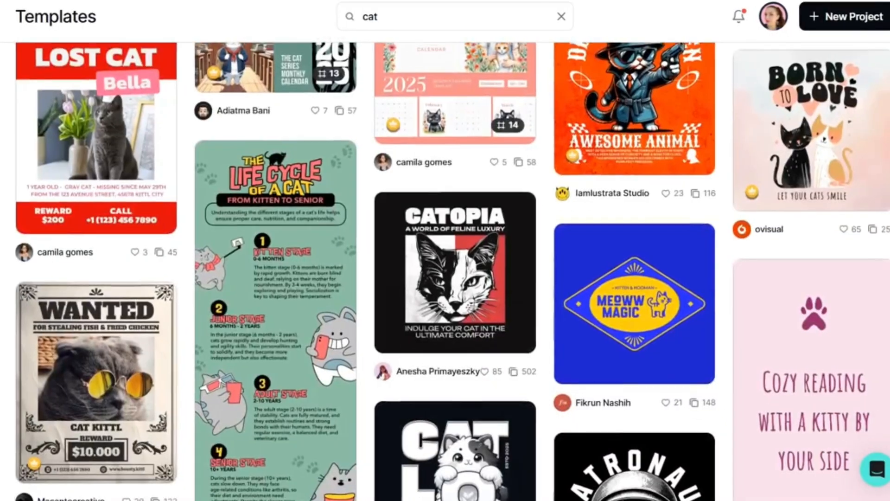
Switch to Kittl, browse the cat and recommended templates, and open The Witch's Familiar template.
{"action": "scroll", "coordinate": [445, 271], "scroll_direction": "down", "scroll_amount": 2}
{"action": "scroll", "coordinate": [446, 271], "scroll_direction": "down", "scroll_amount": 3}
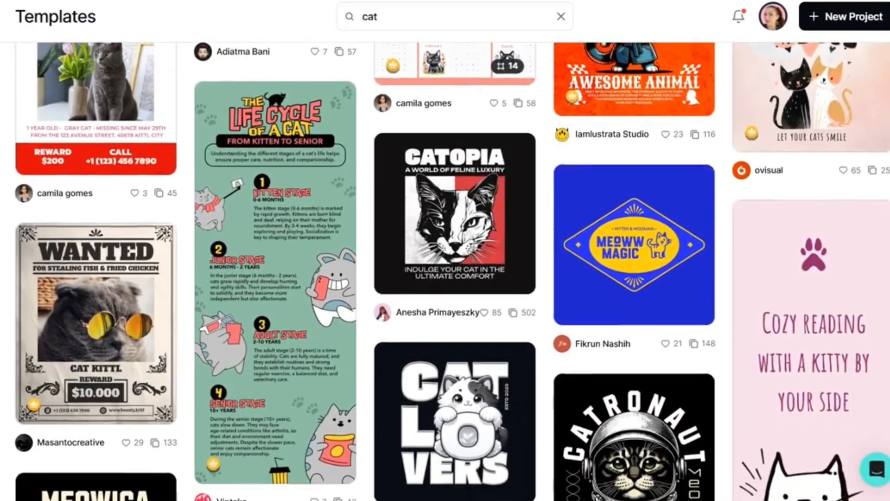
{"action": "scroll", "coordinate": [445, 271], "scroll_direction": "down", "scroll_amount": 2}
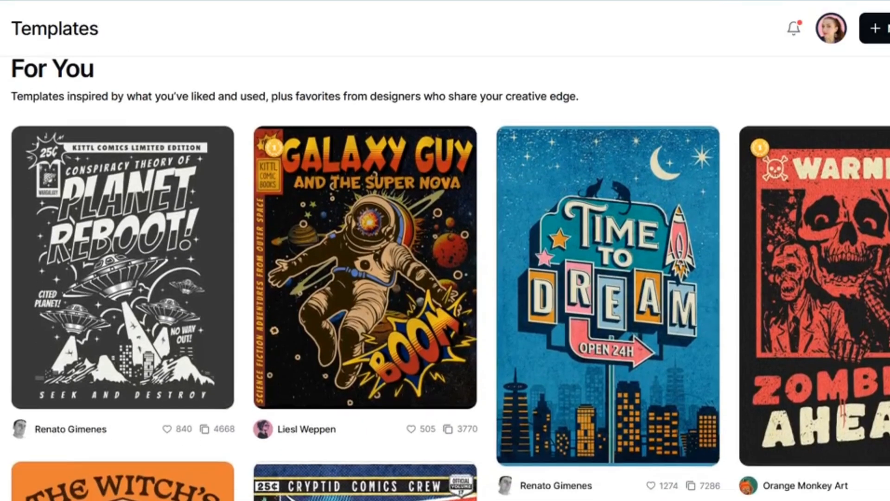
{"action": "scroll", "coordinate": [445, 278], "scroll_direction": "down", "scroll_amount": 2}
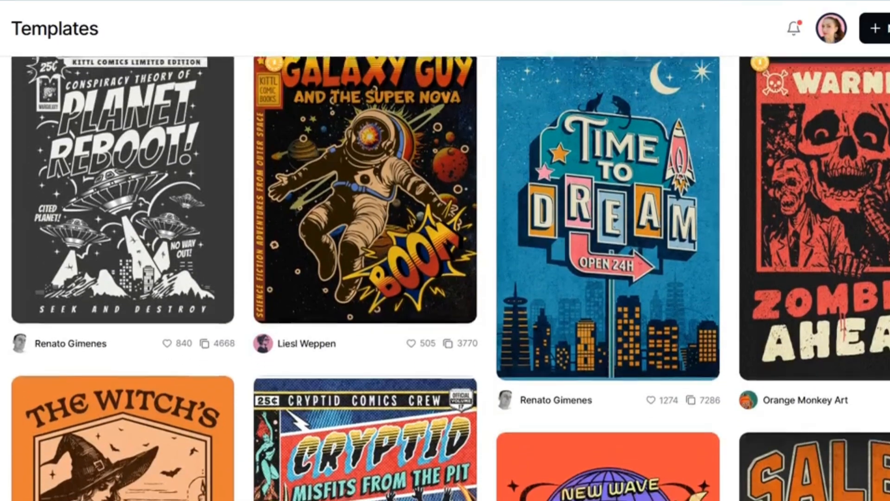
{"action": "scroll", "coordinate": [445, 278], "scroll_direction": "down", "scroll_amount": 4}
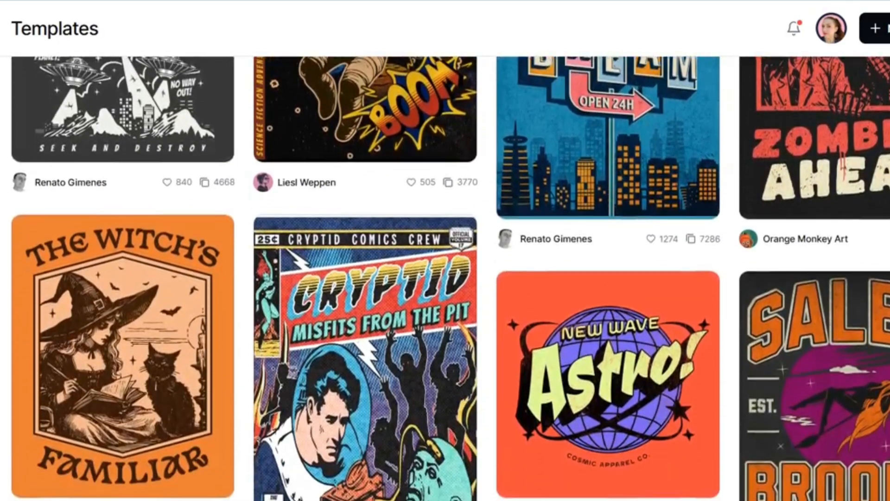
{"action": "scroll", "coordinate": [445, 278], "scroll_direction": "down", "scroll_amount": 3}
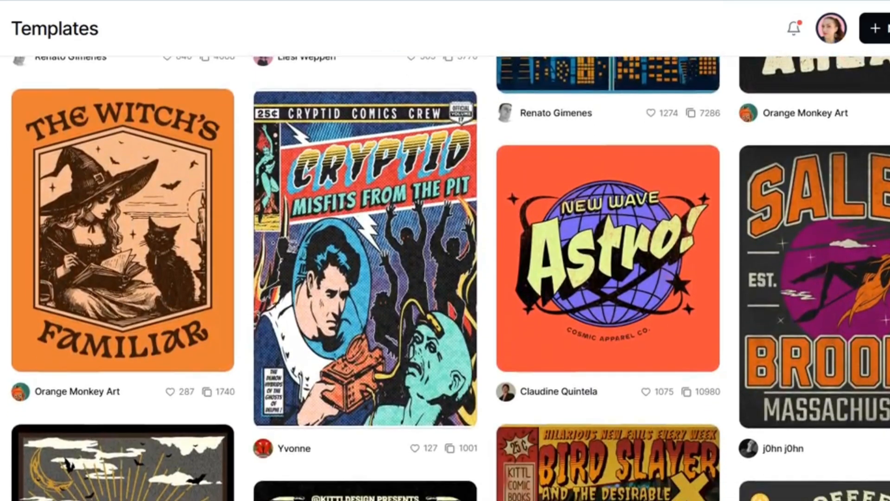
{"action": "left_click", "coordinate": [152, 277]}
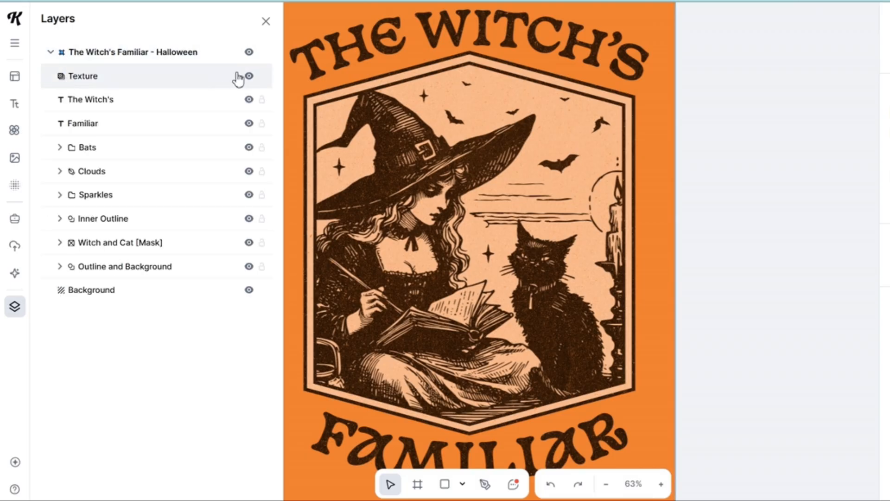
Hide the Texture layer and change the upper title to "Paws & Poems" at font size 85.
{"action": "left_click", "coordinate": [250, 77]}
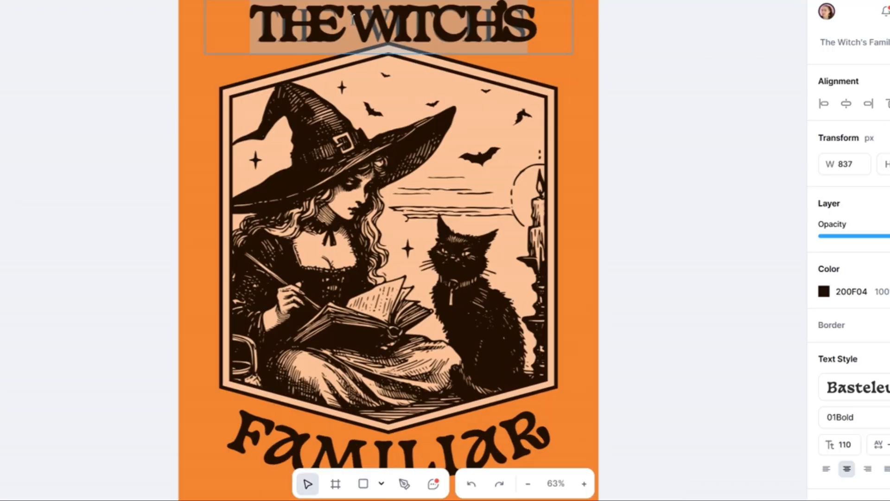
{"action": "type", "text": "Paws & Poems"}
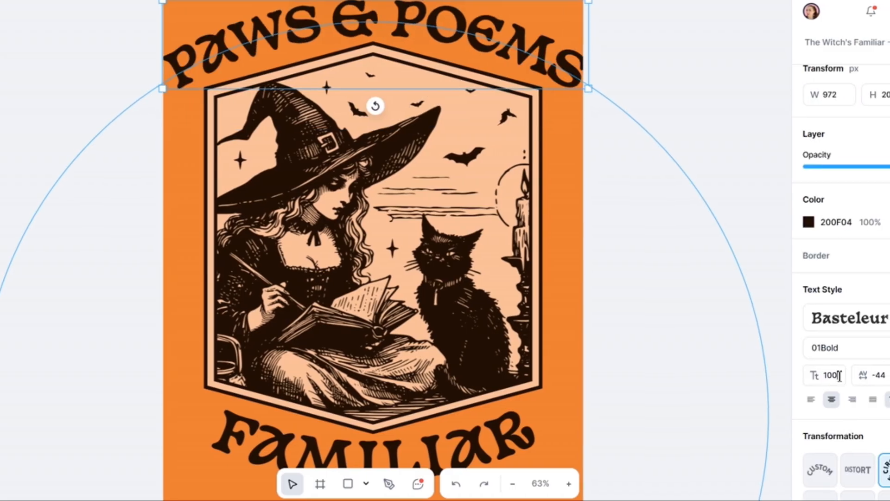
{"action": "type", "text": "85"}
{"action": "key", "text": "Return"}
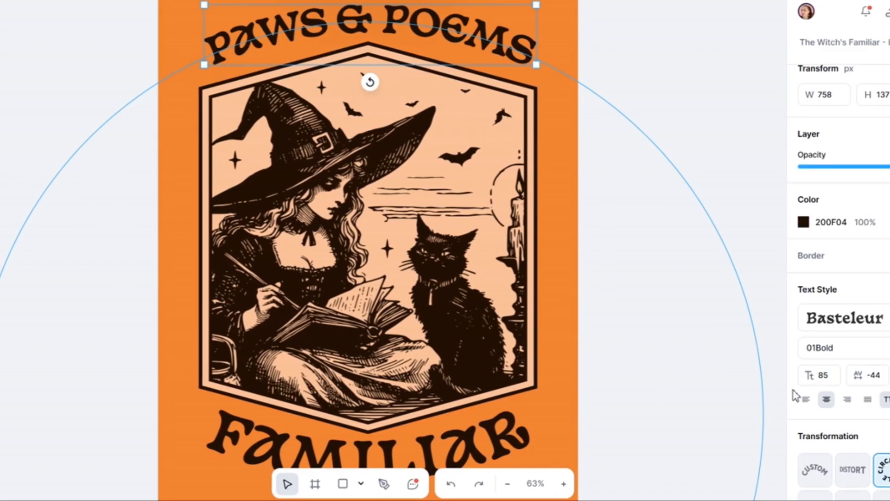
Recolour the orange background and peach areas of the design to white (FFFFFF).
{"action": "left_click", "coordinate": [760, 371]}
{"action": "left_click", "coordinate": [810, 104]}
{"action": "left_click", "coordinate": [809, 104]}
{"action": "left_click", "coordinate": [809, 126]}
{"action": "left_click", "coordinate": [759, 135]}
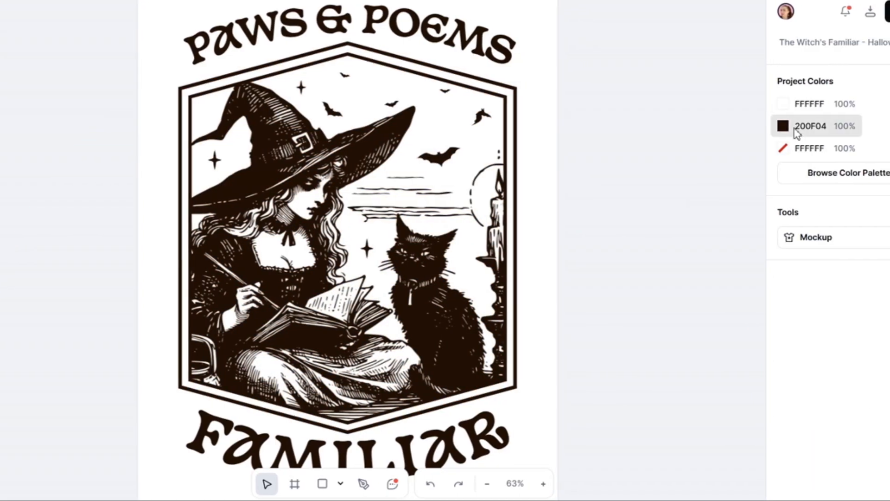
Change the lower title to "Familiar Tales" and set its font size to 77.
{"action": "scroll", "coordinate": [408, 312], "scroll_direction": "down", "scroll_amount": 3}
{"action": "double_click", "coordinate": [408, 312]}
{"action": "left_click", "coordinate": [527, 294]}
{"action": "type", "text": "Tales"}
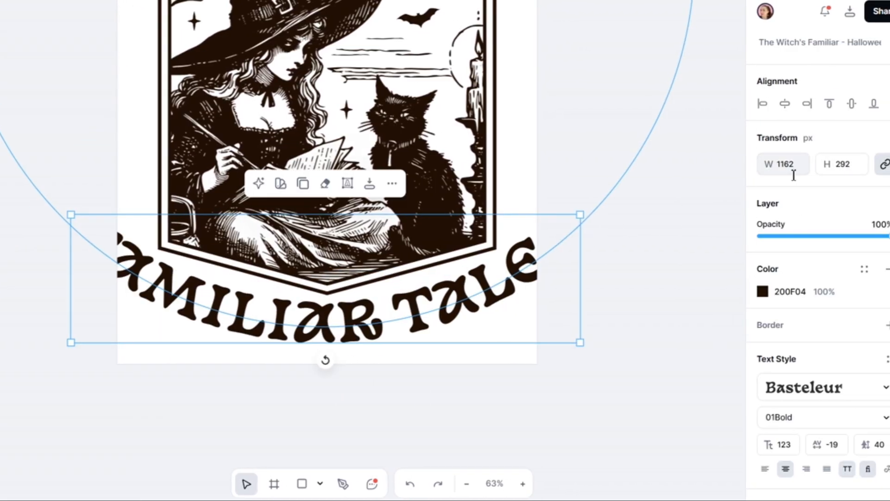
{"action": "scroll", "coordinate": [795, 175], "scroll_direction": "down", "scroll_amount": 3}
{"action": "left_click", "coordinate": [781, 305]}
{"action": "type", "text": "77"}
{"action": "scroll", "coordinate": [485, 393], "scroll_direction": "up", "scroll_amount": 3}
{"action": "scroll", "coordinate": [485, 394], "scroll_direction": "down", "scroll_amount": 2}
{"action": "scroll", "coordinate": [821, 377], "scroll_direction": "down", "scroll_amount": 2}
{"action": "left_click", "coordinate": [876, 407]}
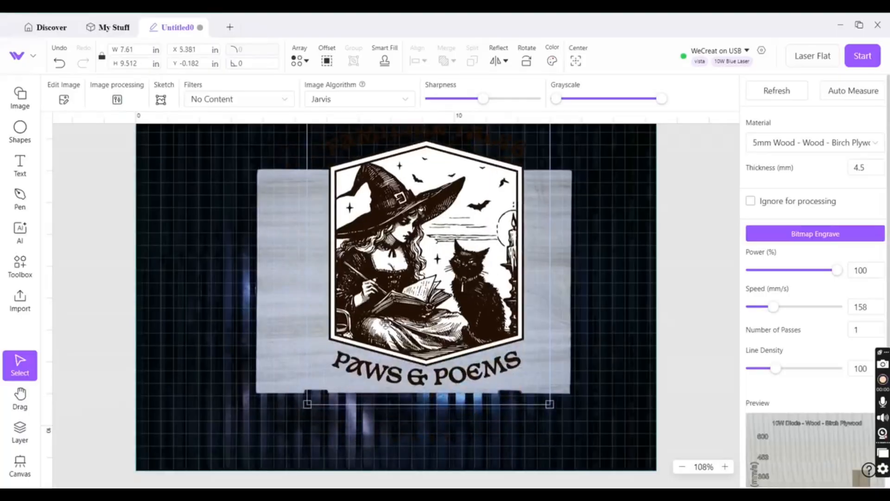
Switch to WeCreat and rotate the witch artwork to 270° over the wooden piece.
{"action": "left_click", "coordinate": [528, 61]}
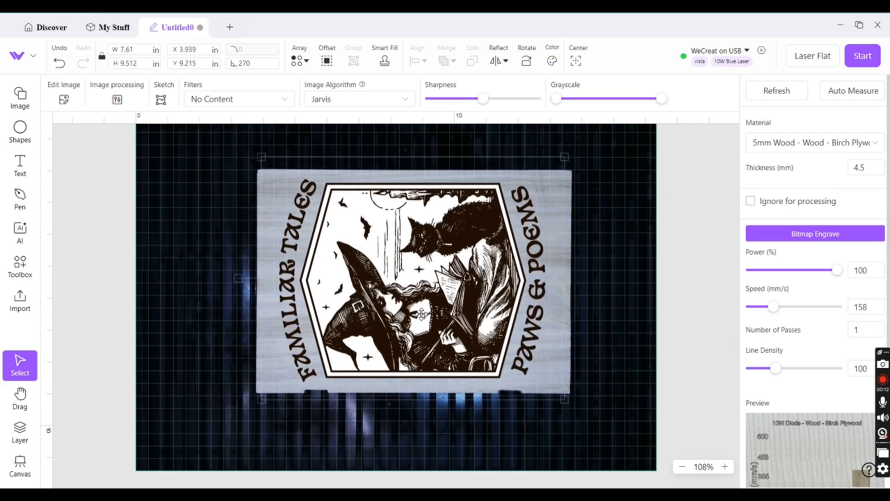